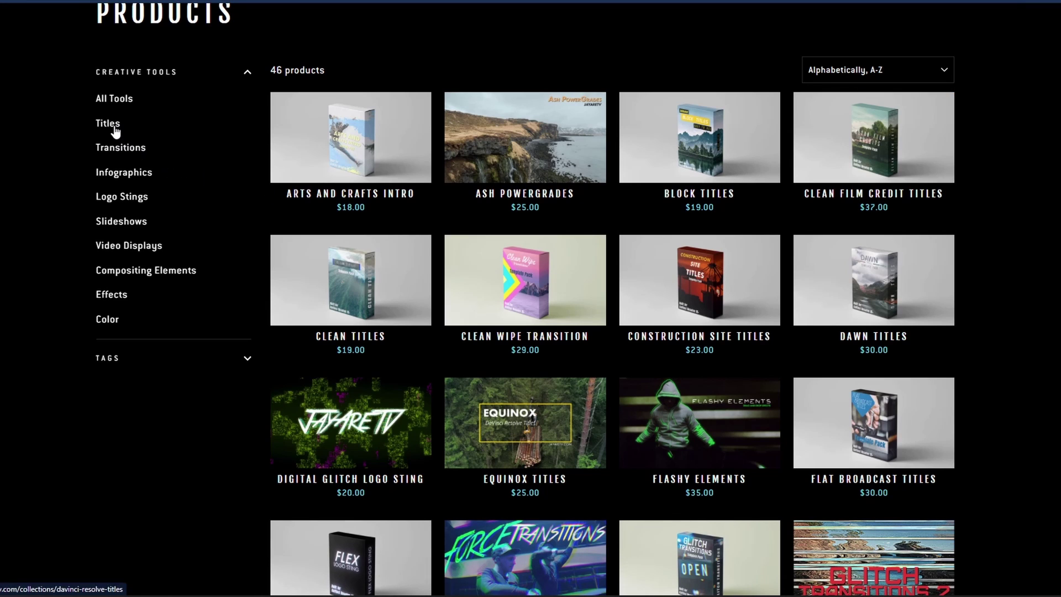
Step: Open the Titles collection under Creative Tools and scroll through its 20 title products
left_click(113, 126)
scroll(530, 298, "down", 6)
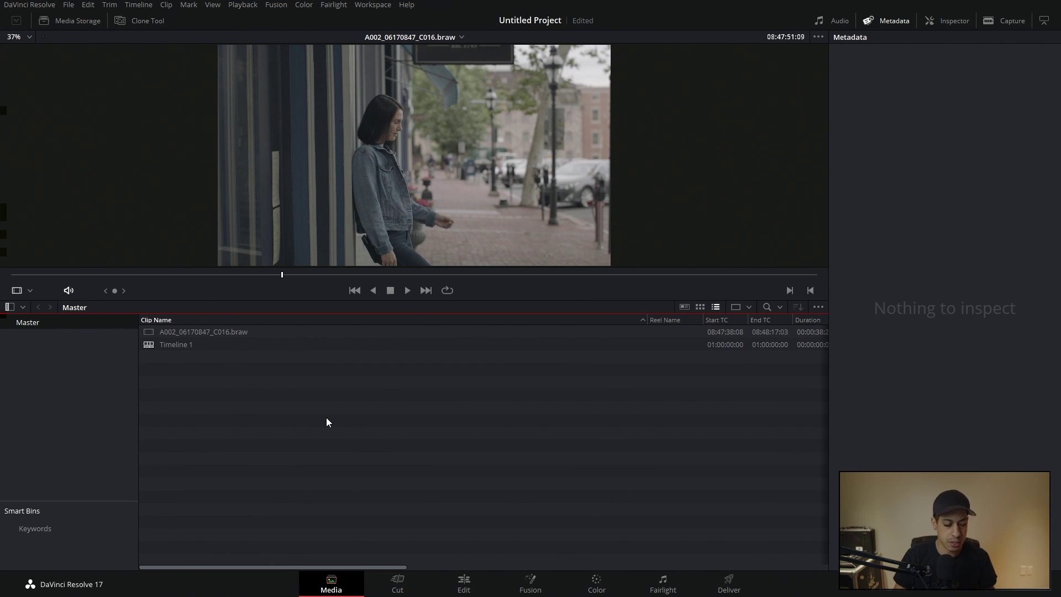
left_click_drag(326, 422, 212, 330)
right_click(214, 333)
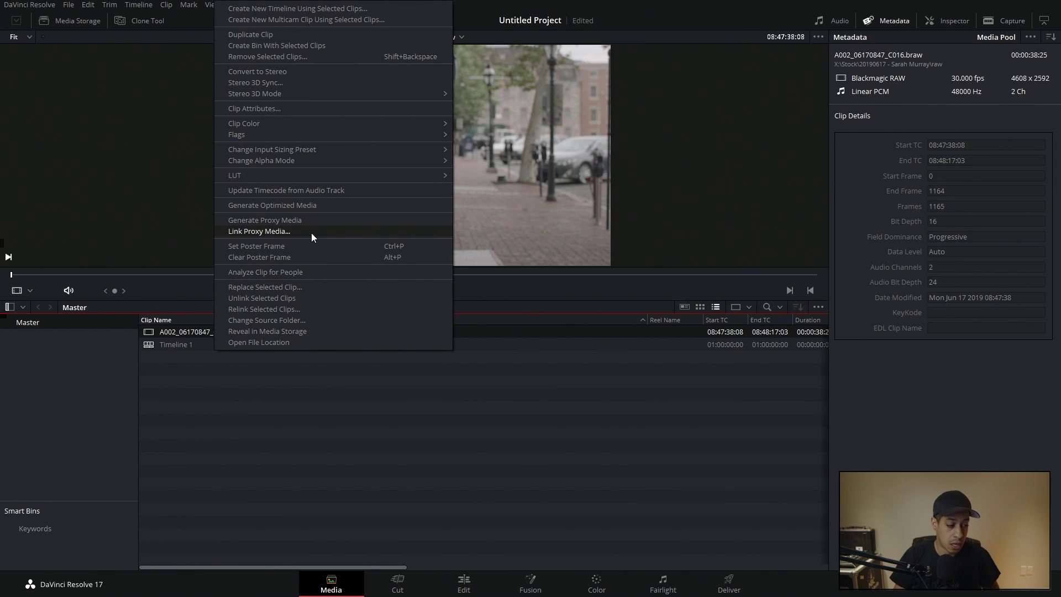
left_click(317, 429)
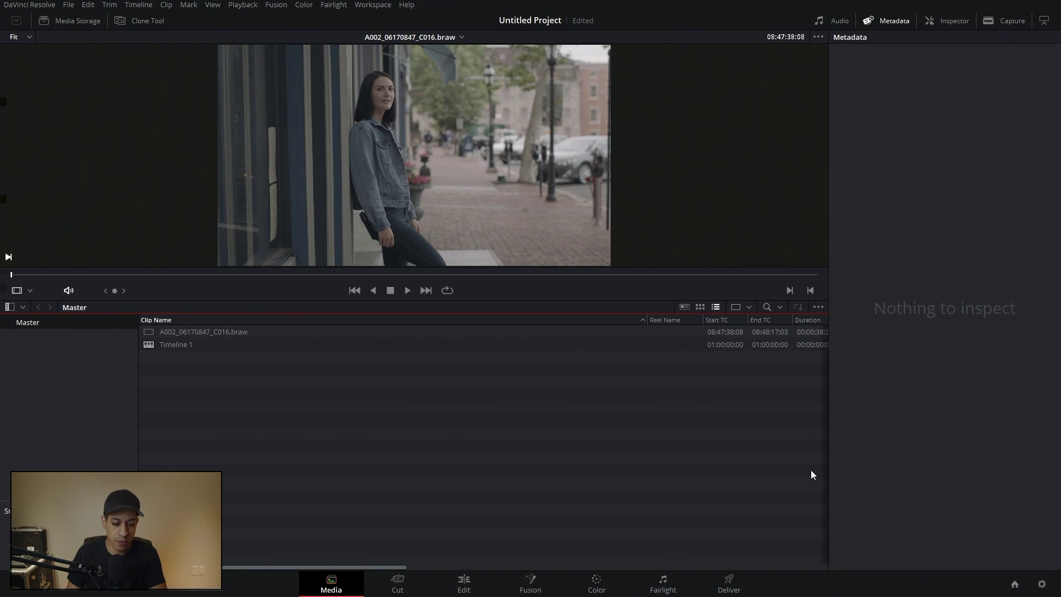
Step: In Project Settings' Master Settings, set the Optimized Media proxy resolution to Quarter
left_click(1041, 584)
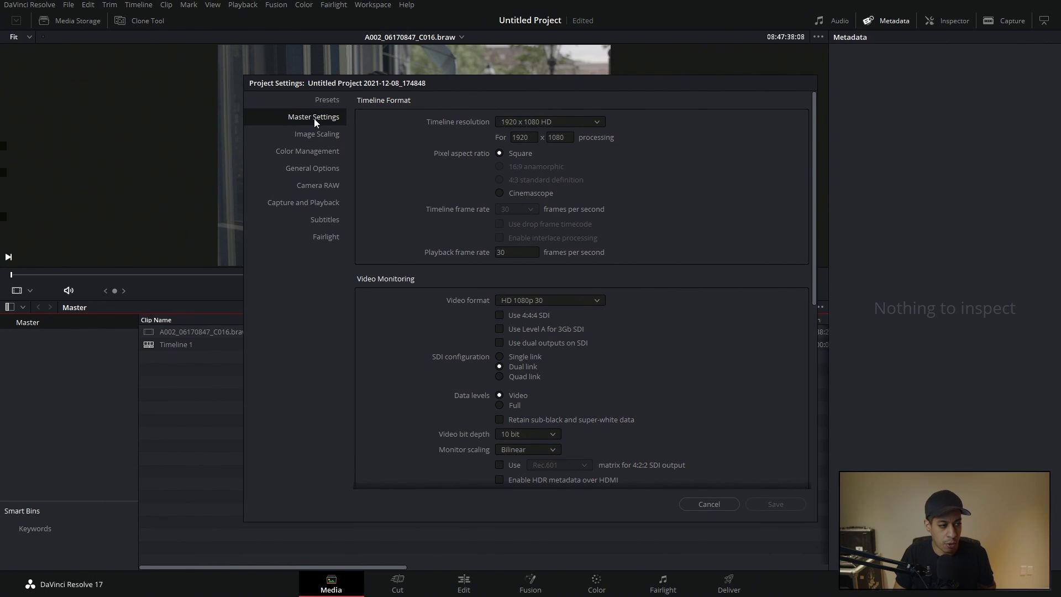
scroll(633, 191, "down", 1)
scroll(633, 196, "down", 5)
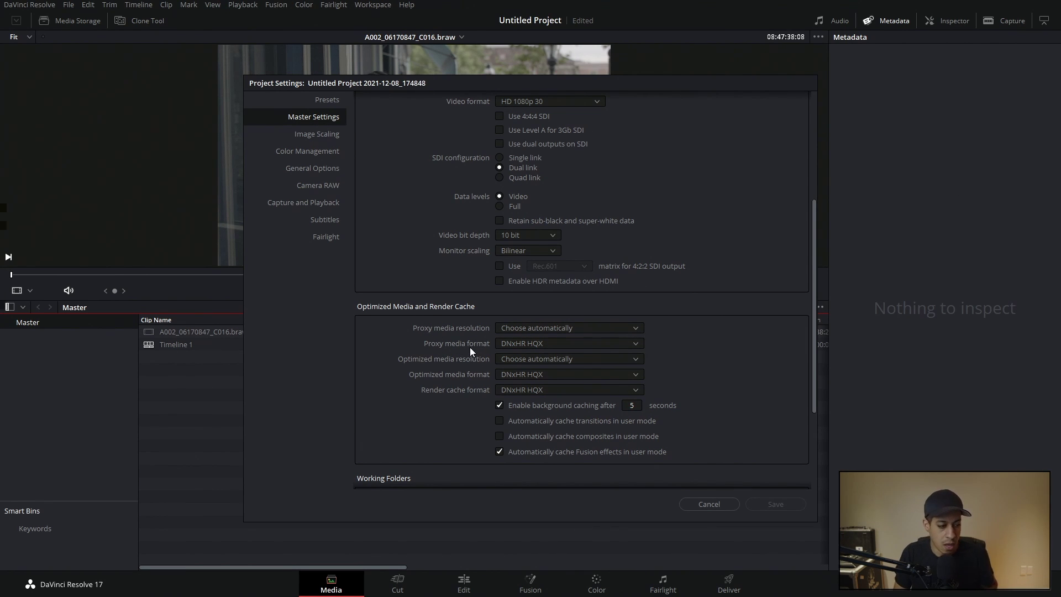
left_click(512, 329)
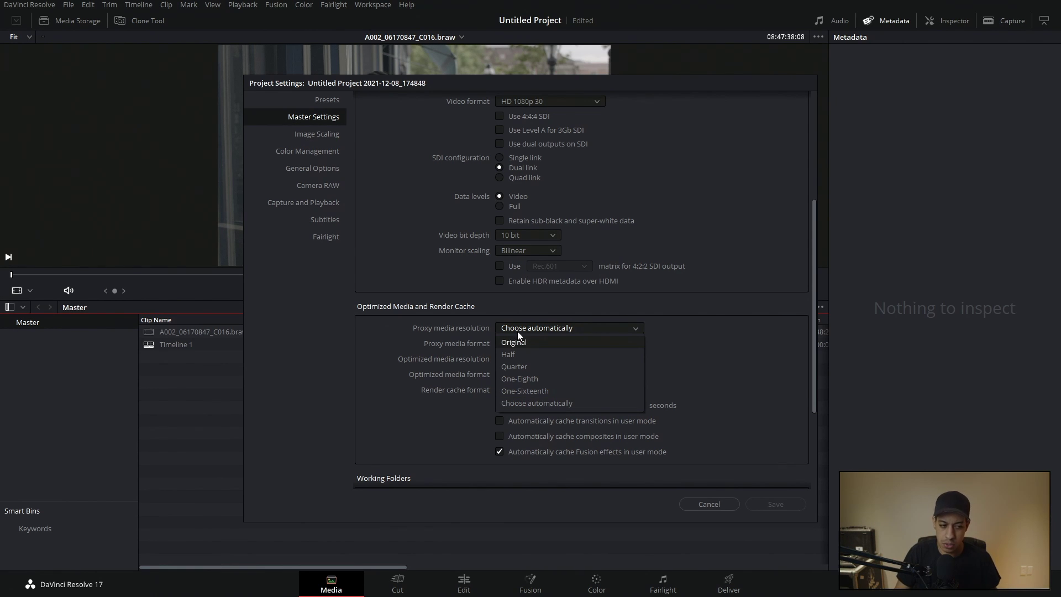
left_click(529, 368)
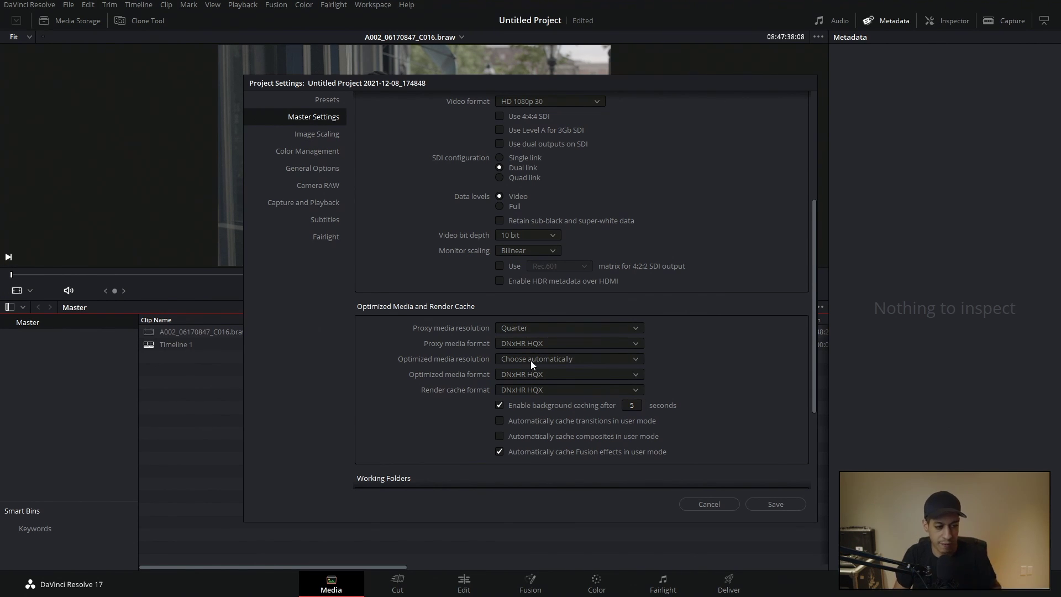
left_click(556, 344)
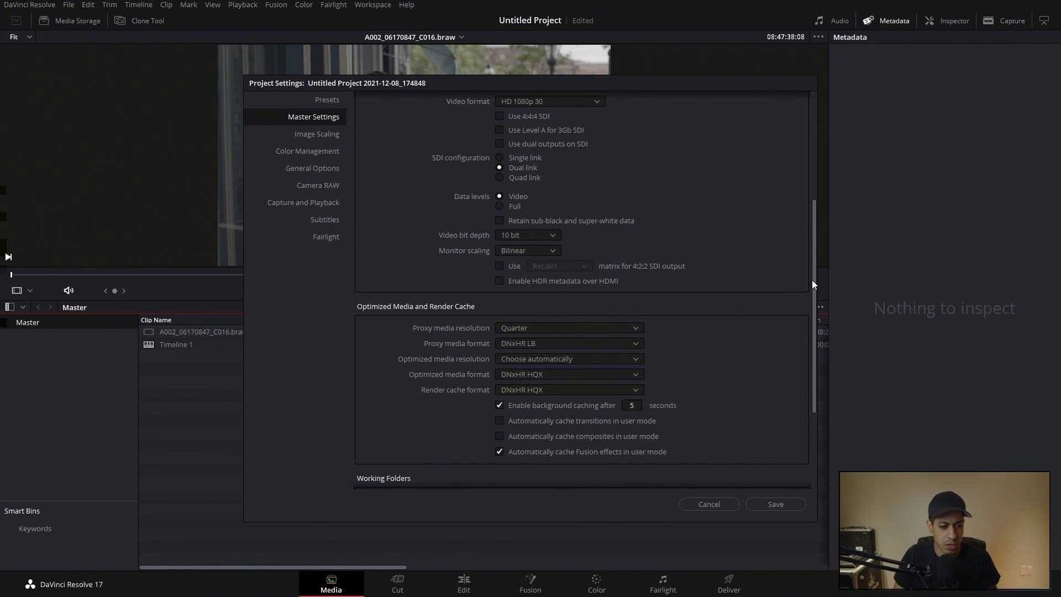
Step: Choose DNxHR LB as the proxy media format and save the project settings
left_click_drag(813, 280, 820, 342)
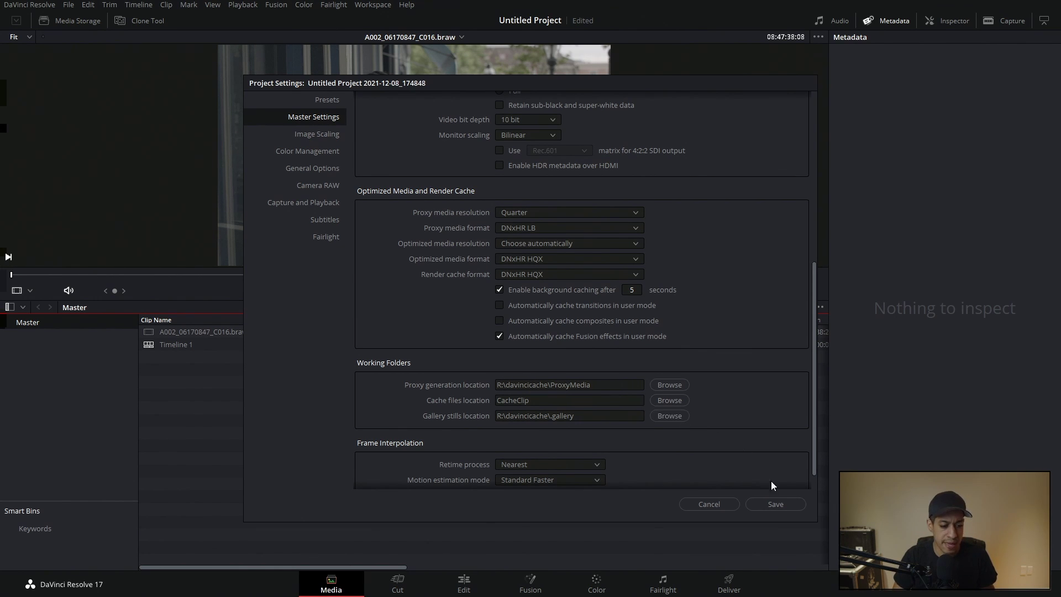
left_click(778, 505)
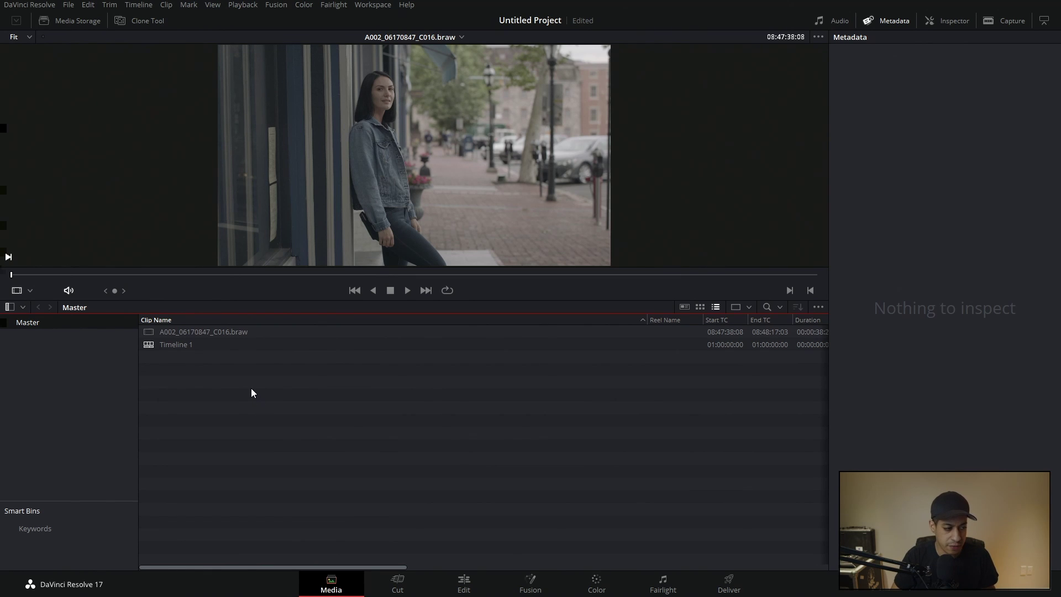
Step: Generate proxy media for clip A002_06170847_C016.braw from its Media Pool context menu
right_click(231, 331)
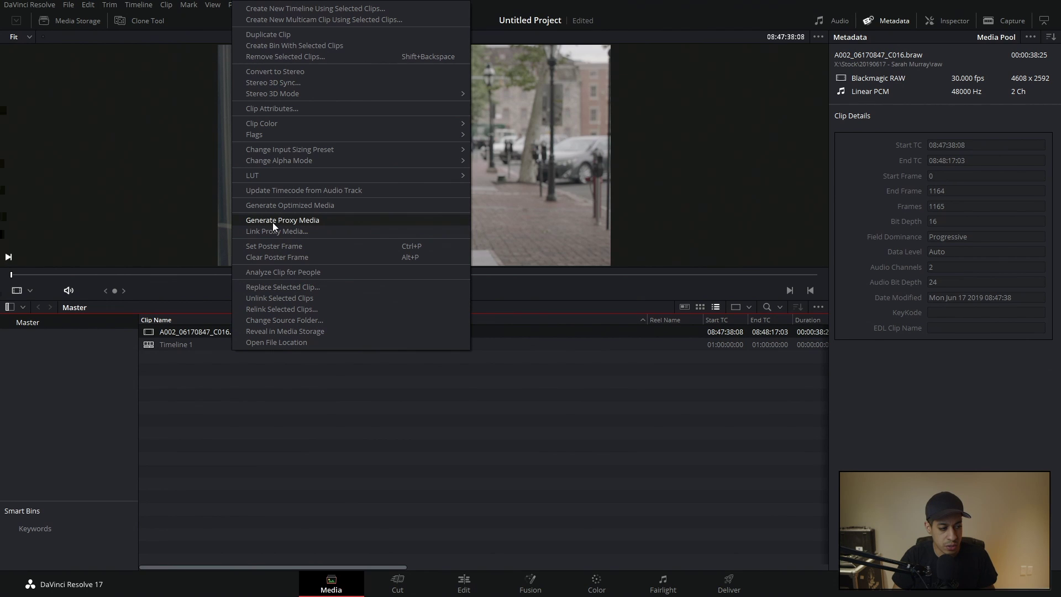
left_click(290, 223)
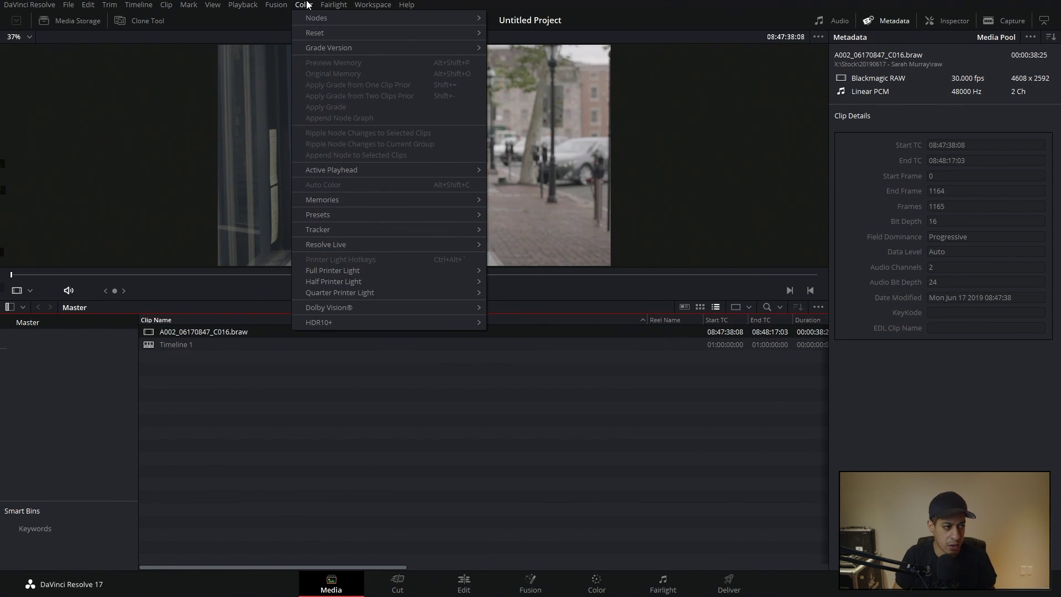
mouse_move(327, 6)
mouse_move(243, 5)
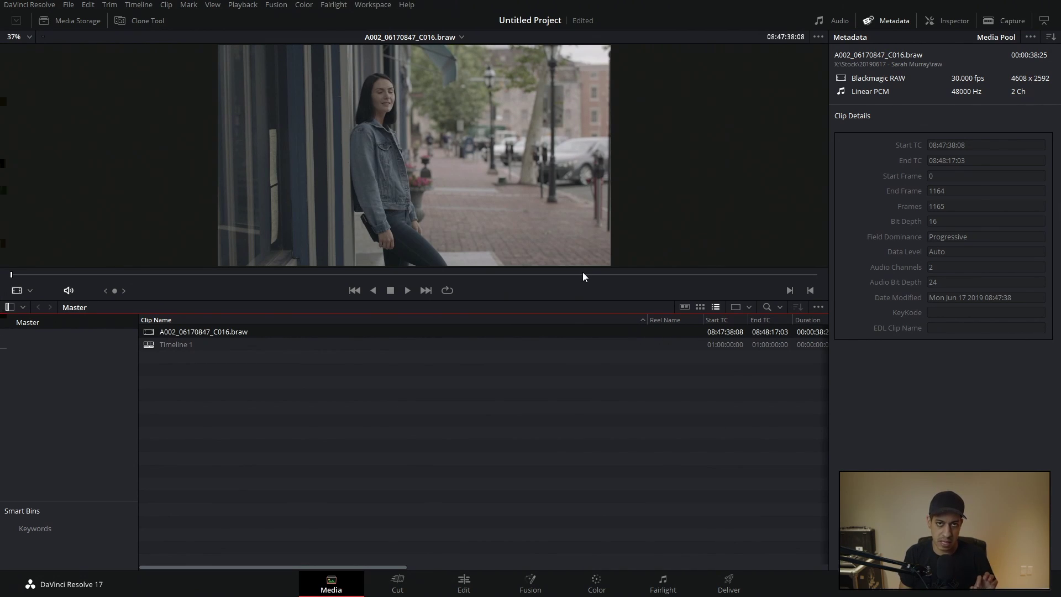
Step: On the Edit page, add the A002 clip to the timeline and check the proxy playback setting
left_click(478, 590)
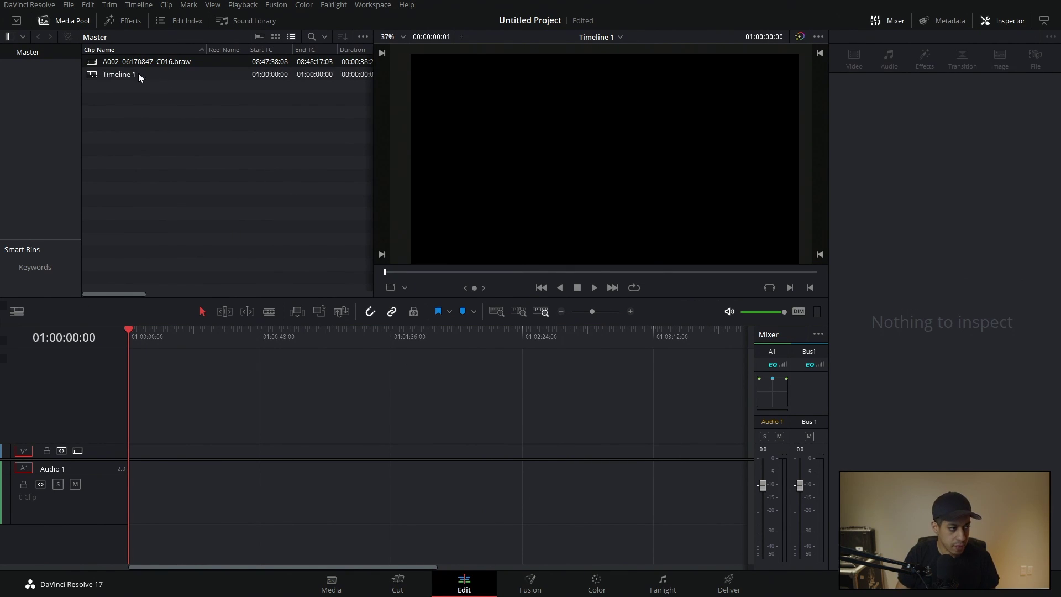
left_click_drag(135, 62, 125, 457)
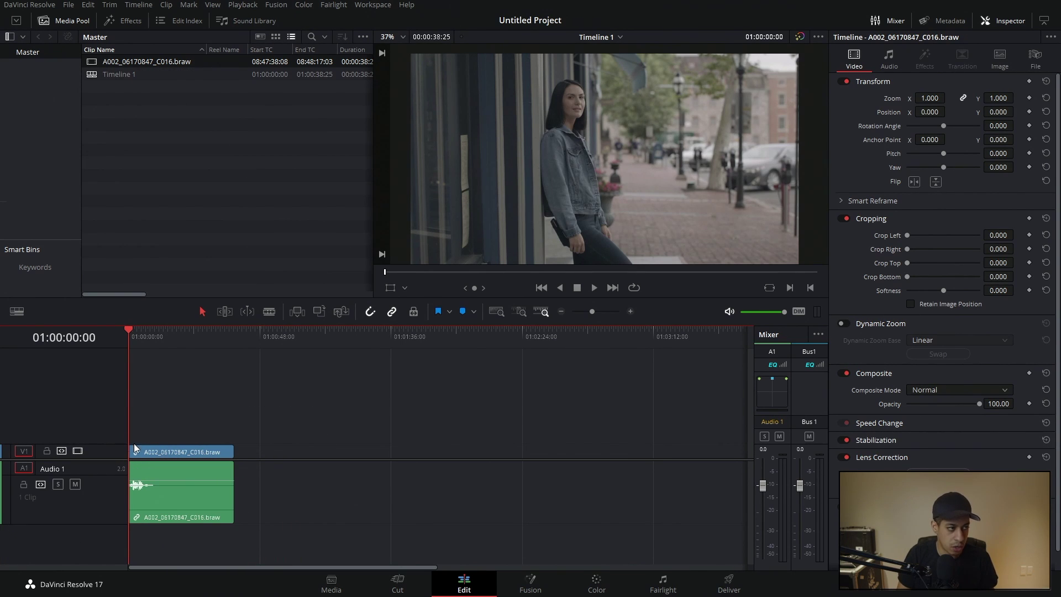
left_click(243, 5)
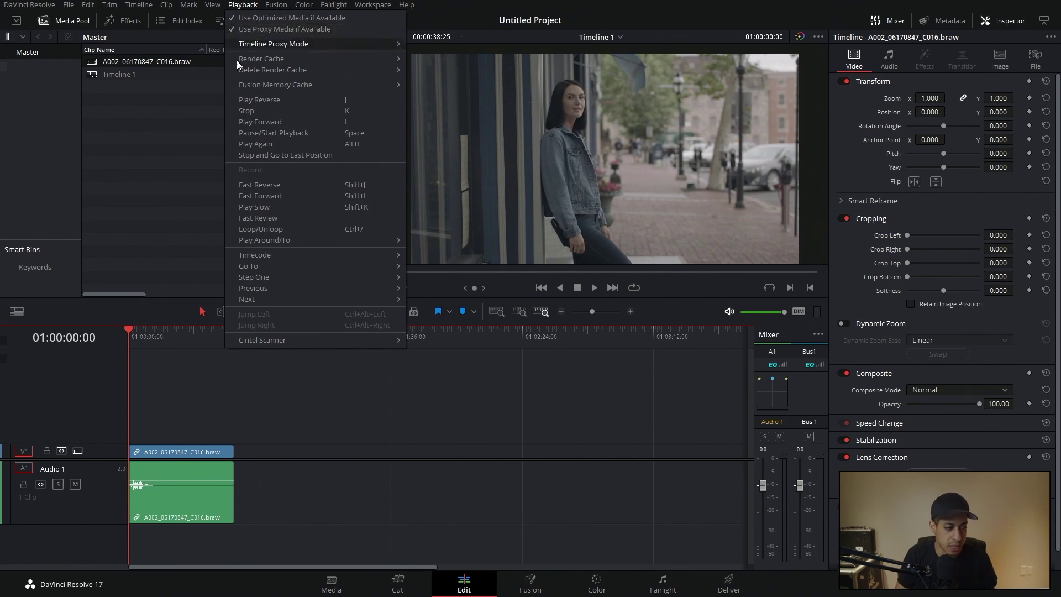
left_click(115, 310)
Step: Play the timeline, then switch Use Proxy Media if Available back on
key("space")
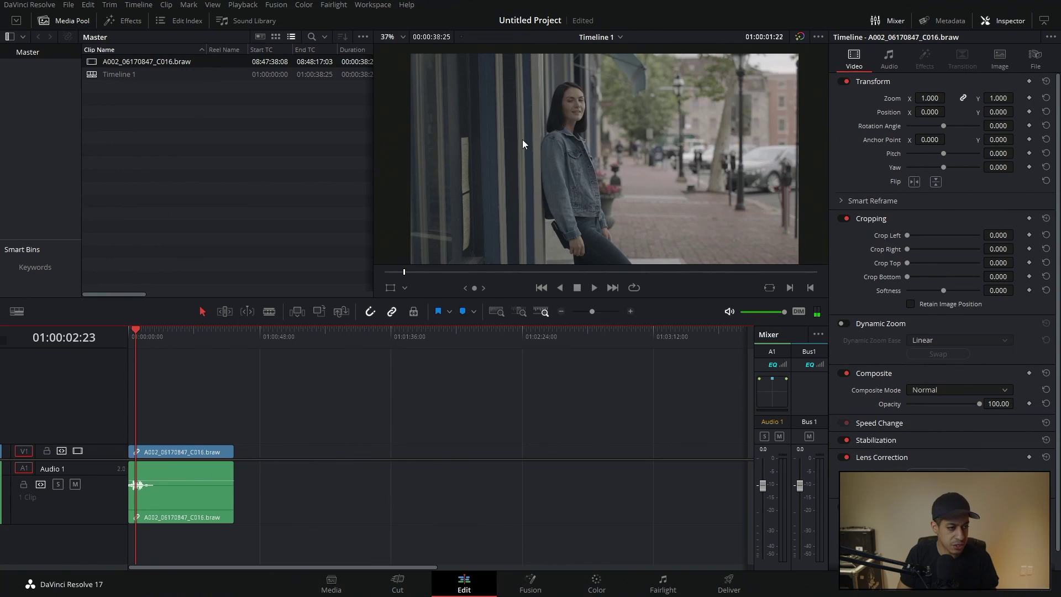
scroll(564, 117, "up", 8)
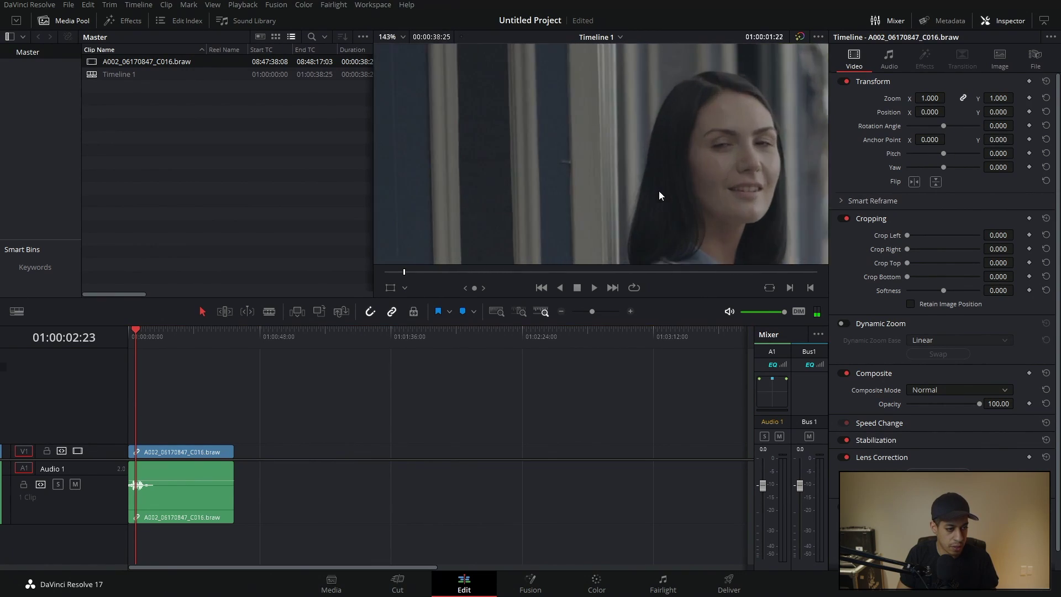
scroll(673, 210, "up", 5)
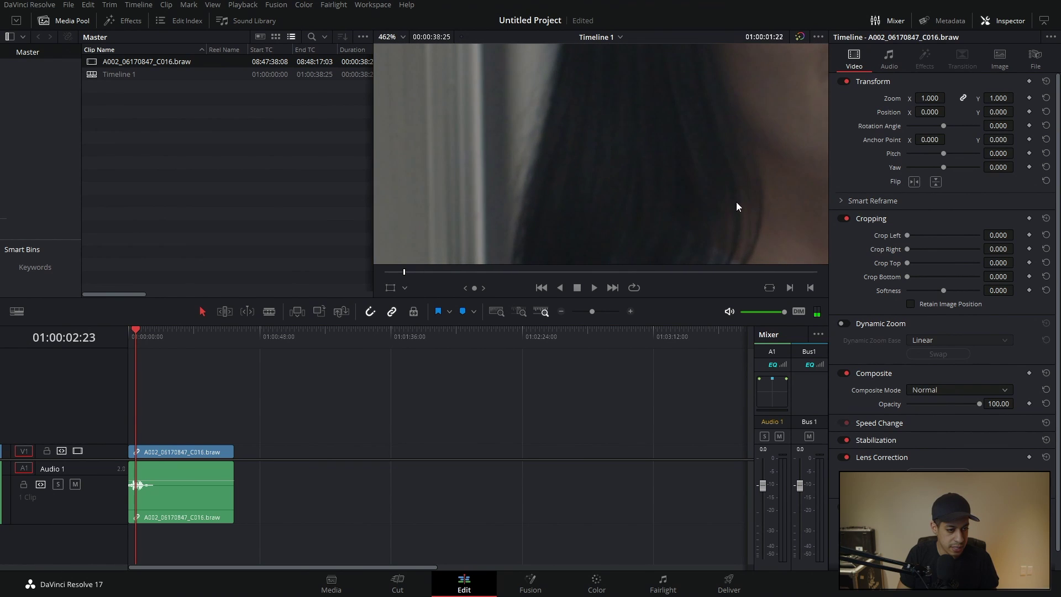
left_click(242, 5)
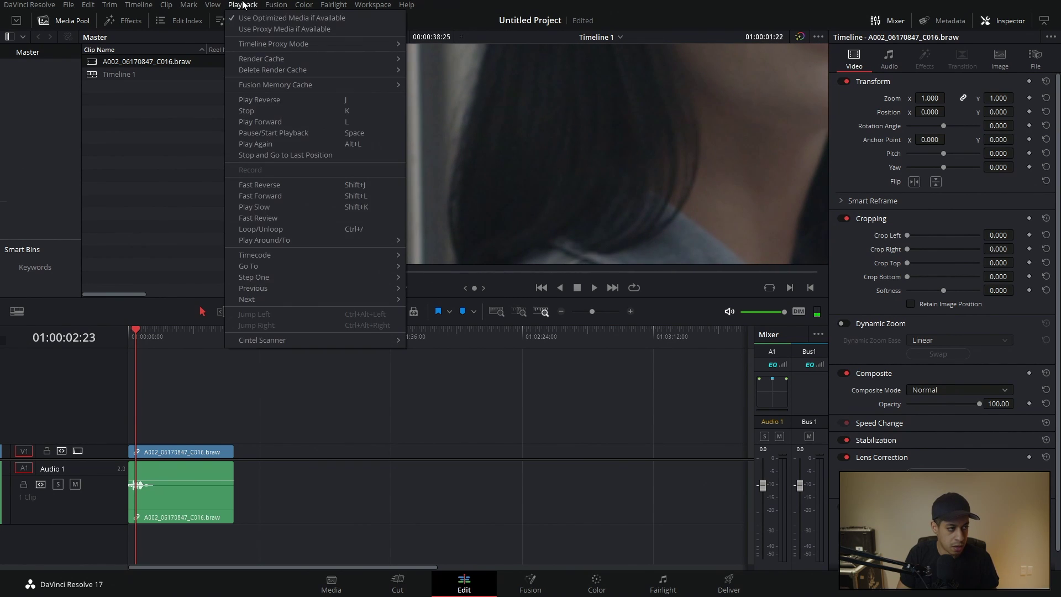
left_click(254, 32)
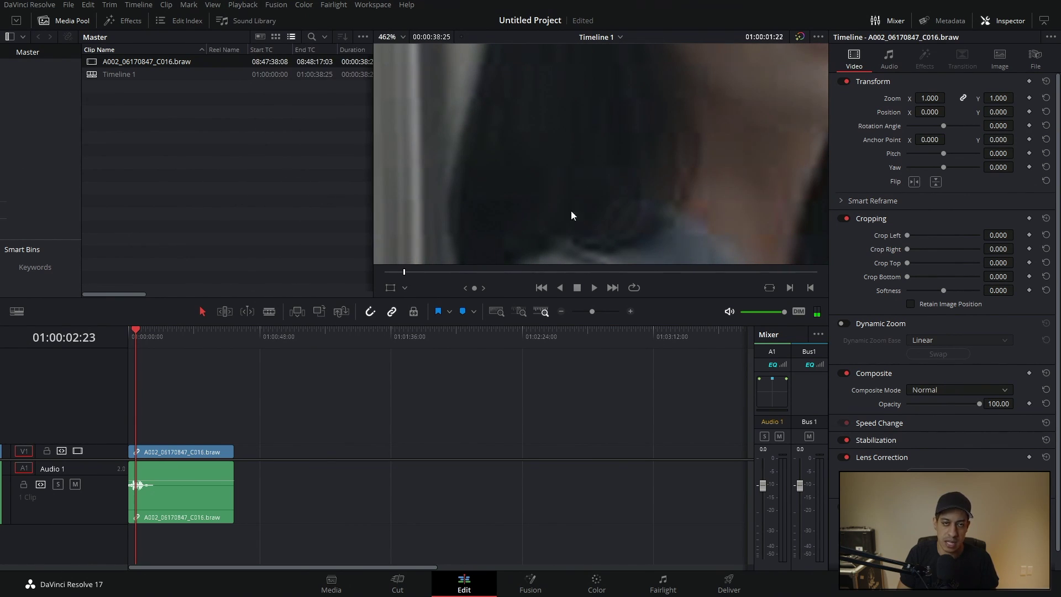
left_click(242, 5)
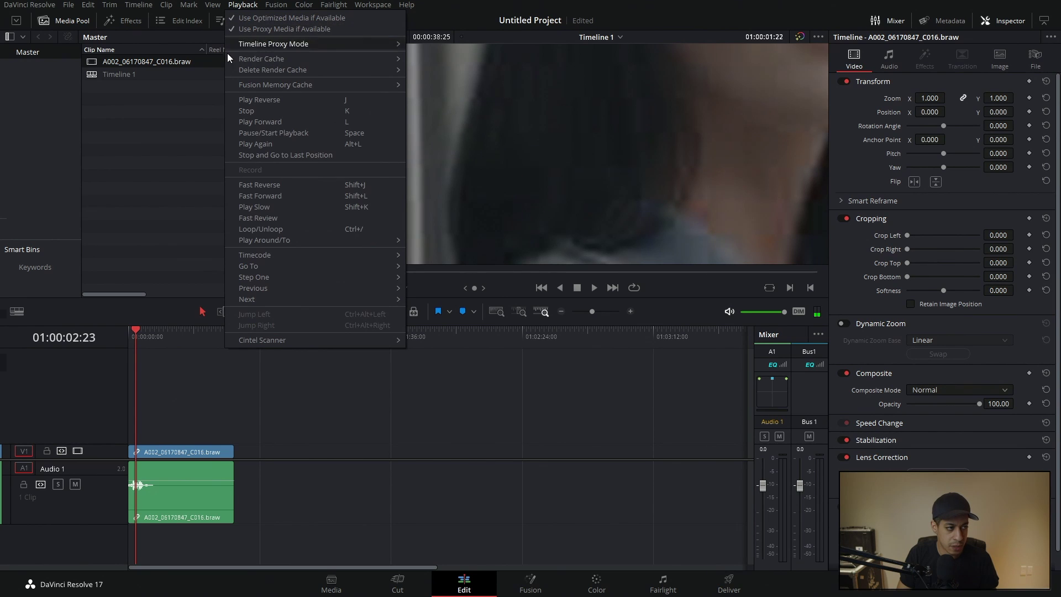
Step: Set the viewer zoom to Fit and play the timeline briefly before stopping
left_click(409, 42)
left_click(404, 37)
left_click(400, 50)
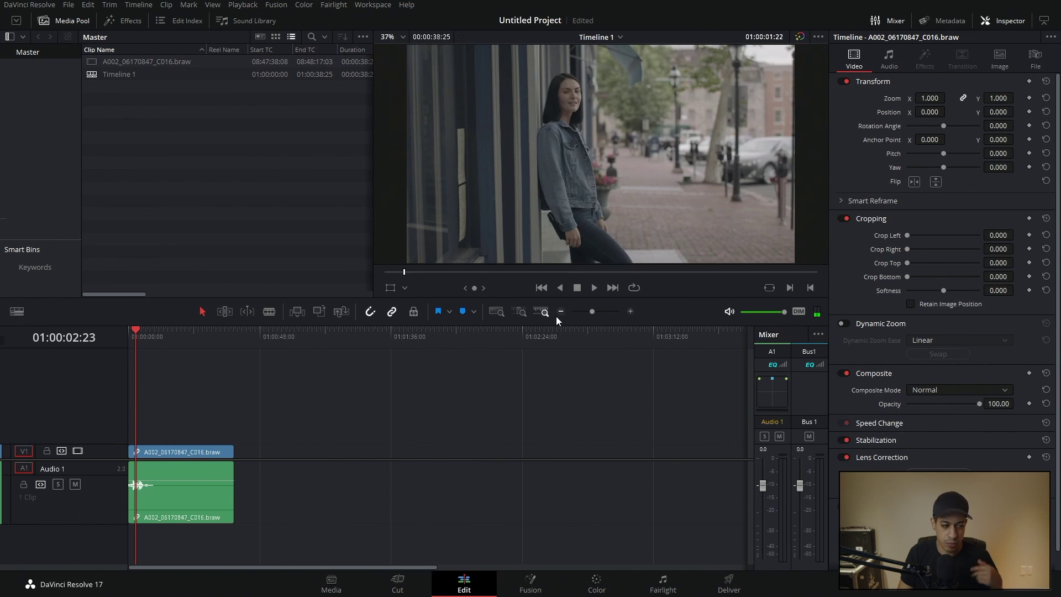
key("space")
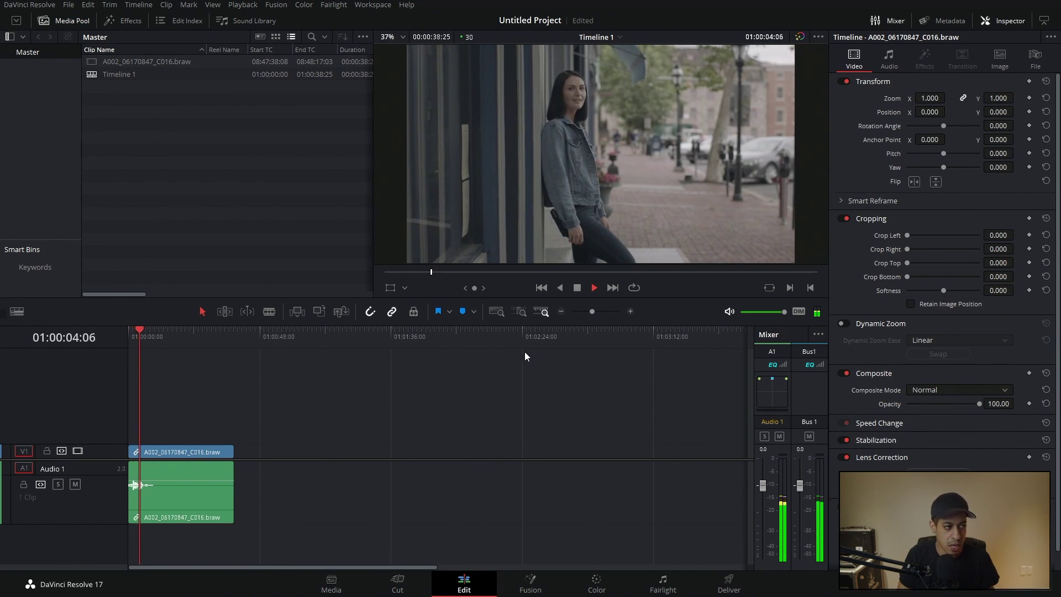
key("space")
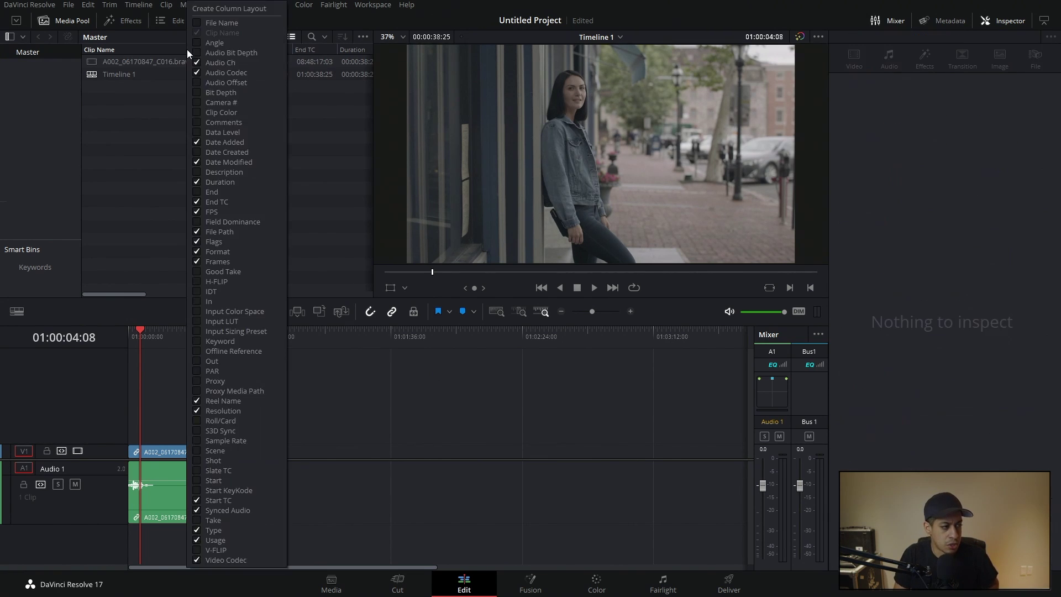
Step: Add a Proxy column to the Media Pool clip list
left_click(142, 52)
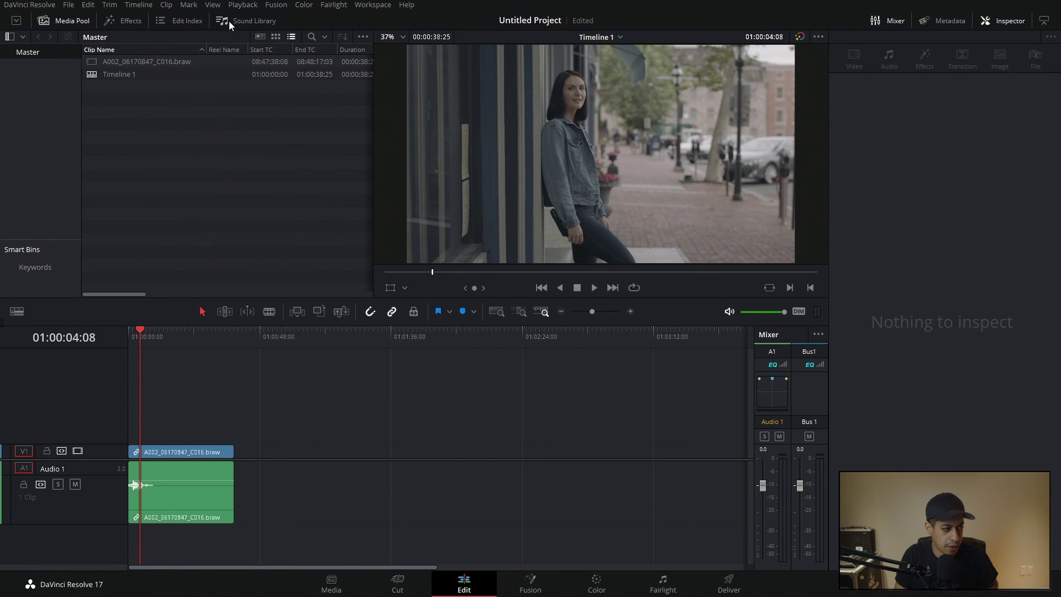
right_click(171, 51)
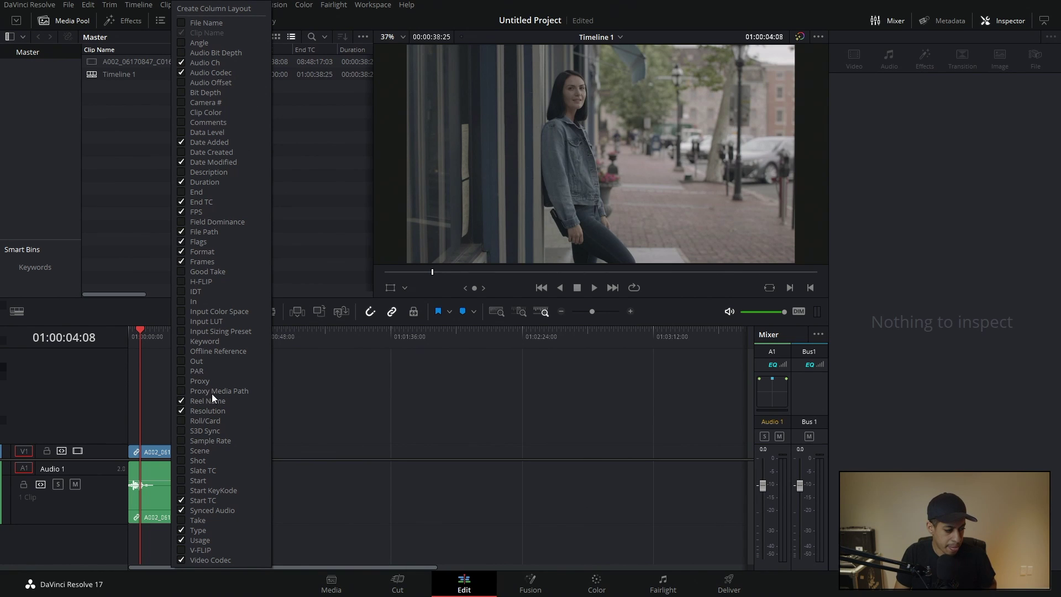
left_click(185, 381)
left_click(301, 251)
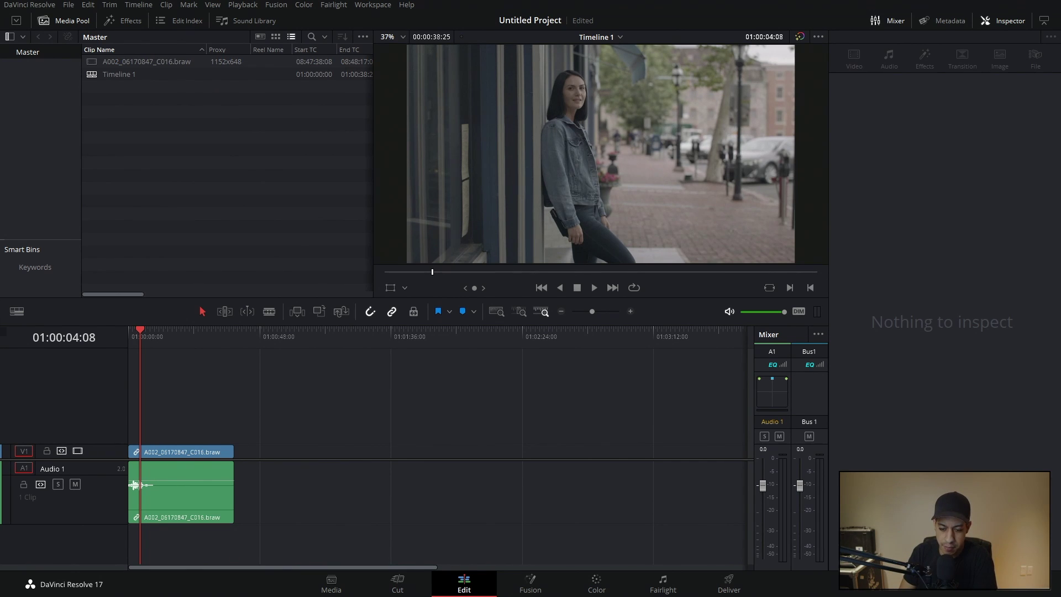
Step: Import A002_06170848_C018.braw, test it on the timeline, delete it, and save the project
left_click_drag(269, 151, 265, 154)
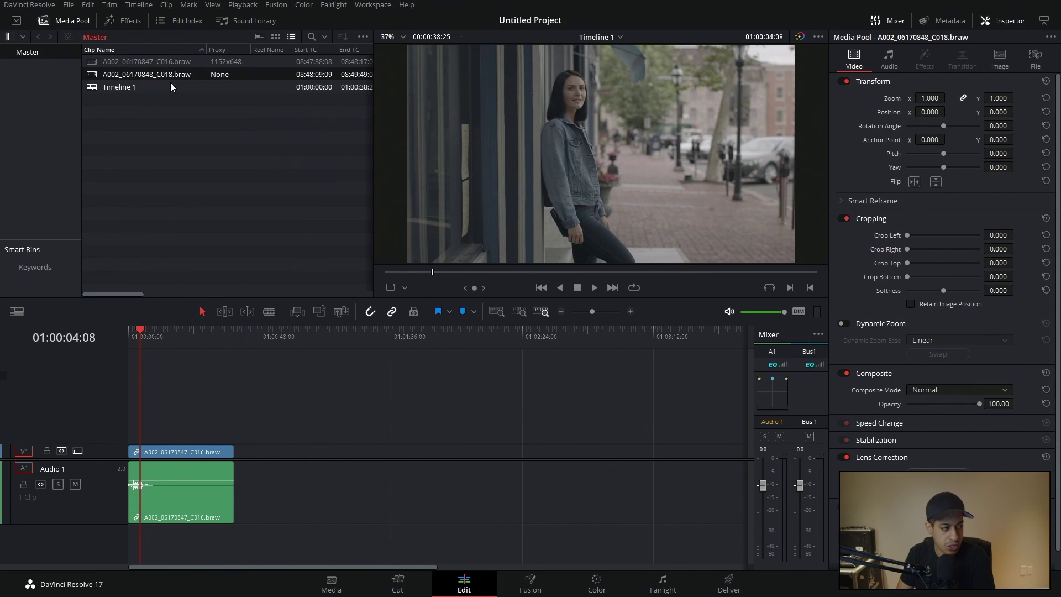
left_click_drag(221, 77, 325, 458)
left_click_drag(363, 337, 413, 340)
left_click(485, 454)
key("Delete")
key("ctrl+s")
Step: Compare the C018 and C016 Proxy entries, C016 showing 1152x648, then return the playhead near the start
left_click(228, 69)
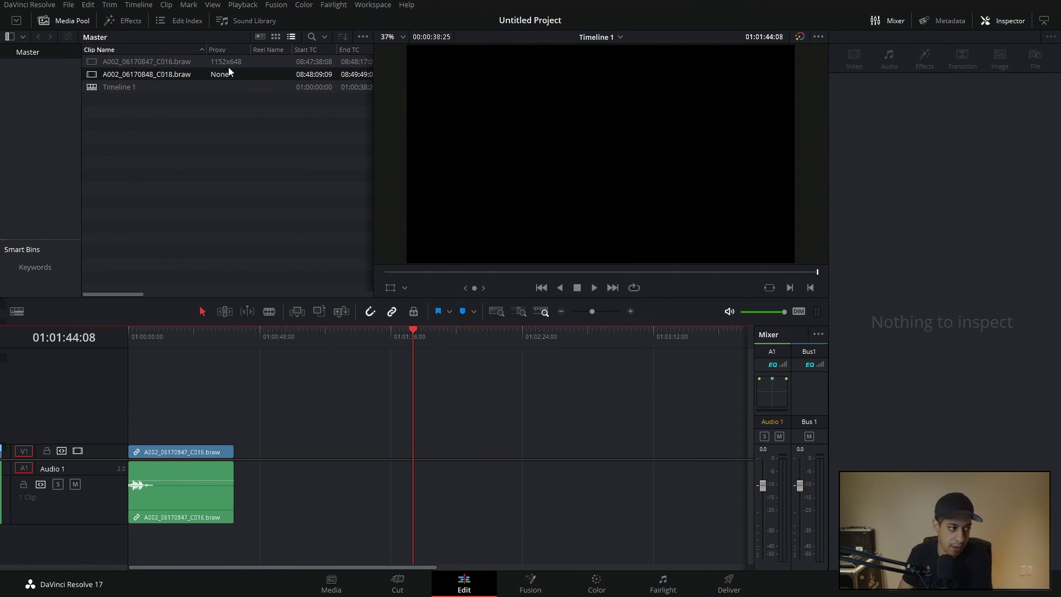
left_click(213, 64, "ctrl")
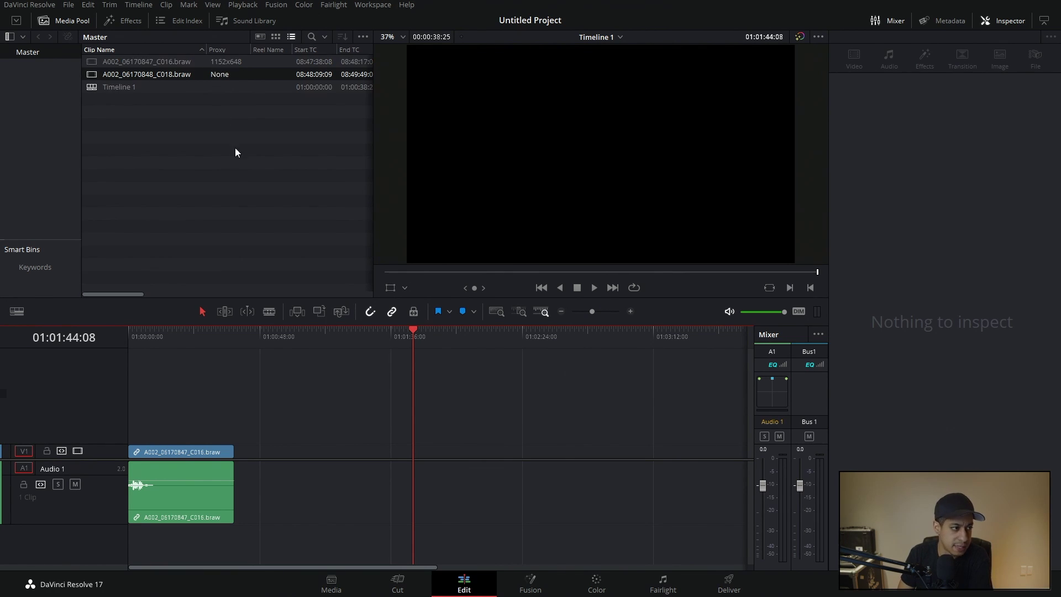
left_click(218, 65)
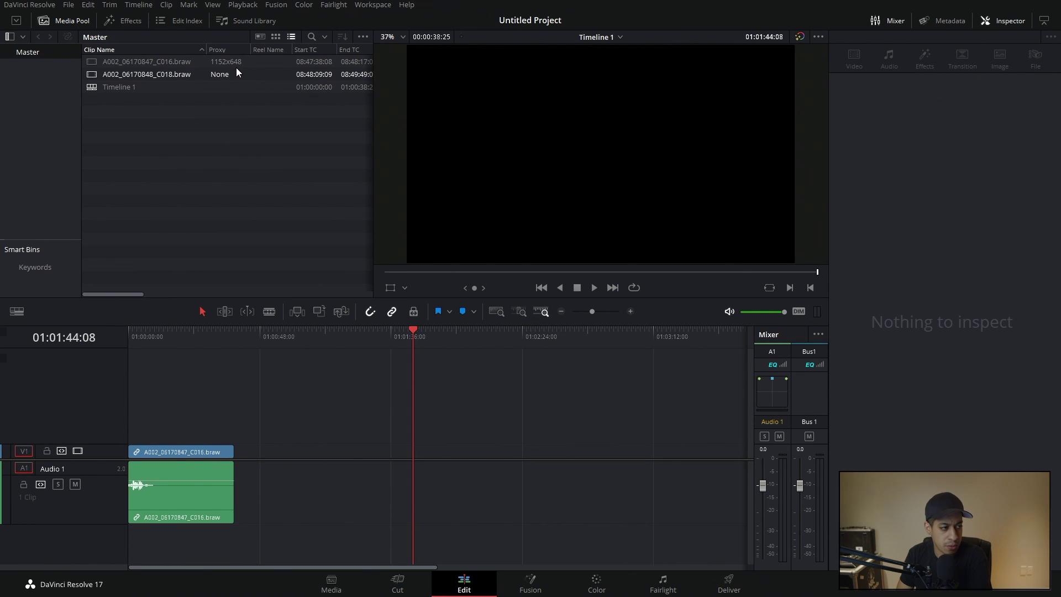
left_click(207, 223)
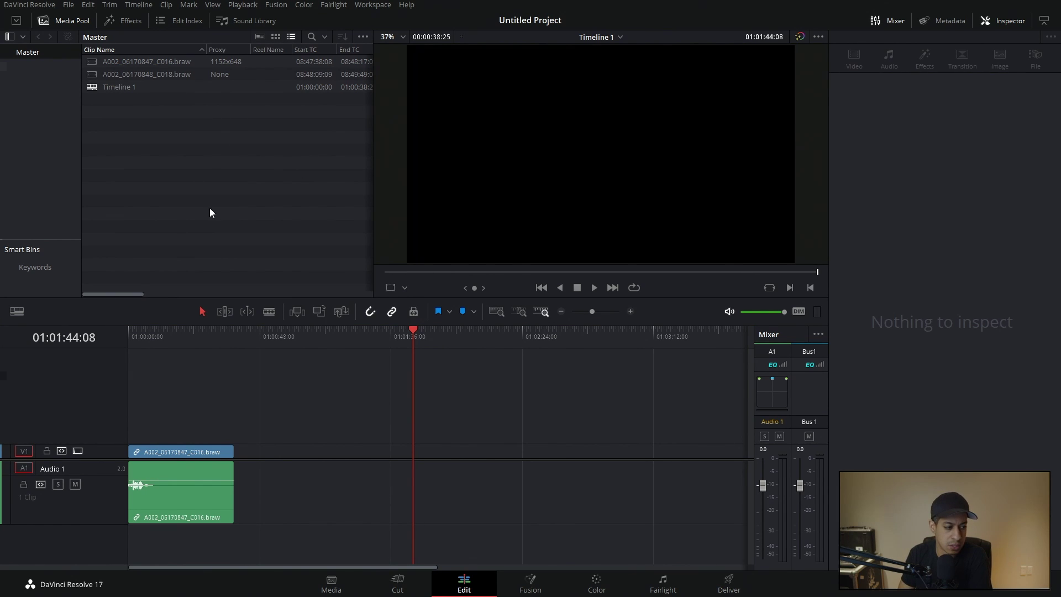
left_click_drag(185, 347, 142, 350)
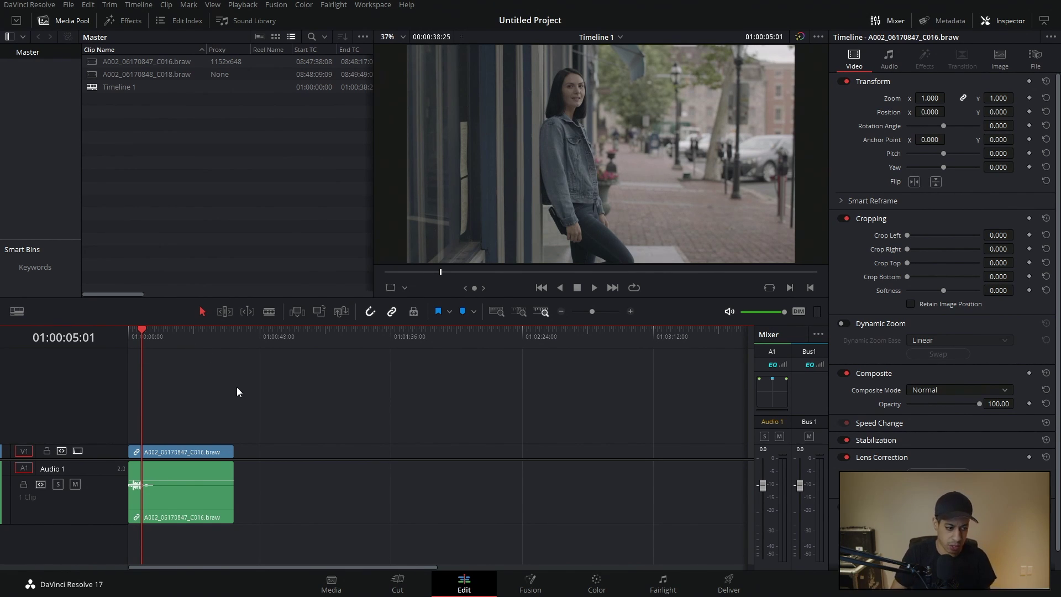
Step: Open the C016 clip on the Fusion page
left_click(513, 586)
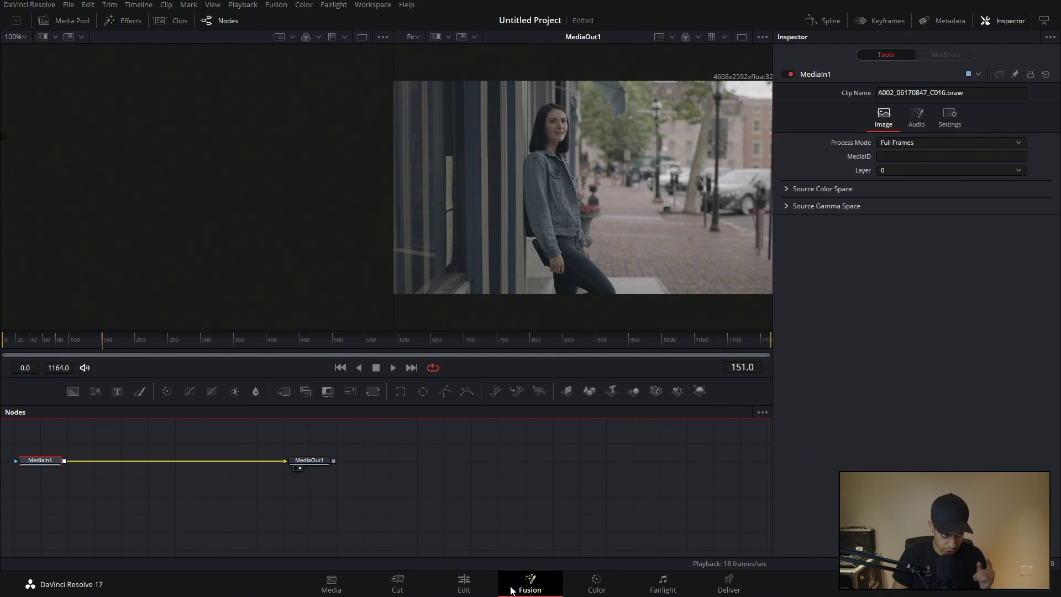
left_click(463, 585)
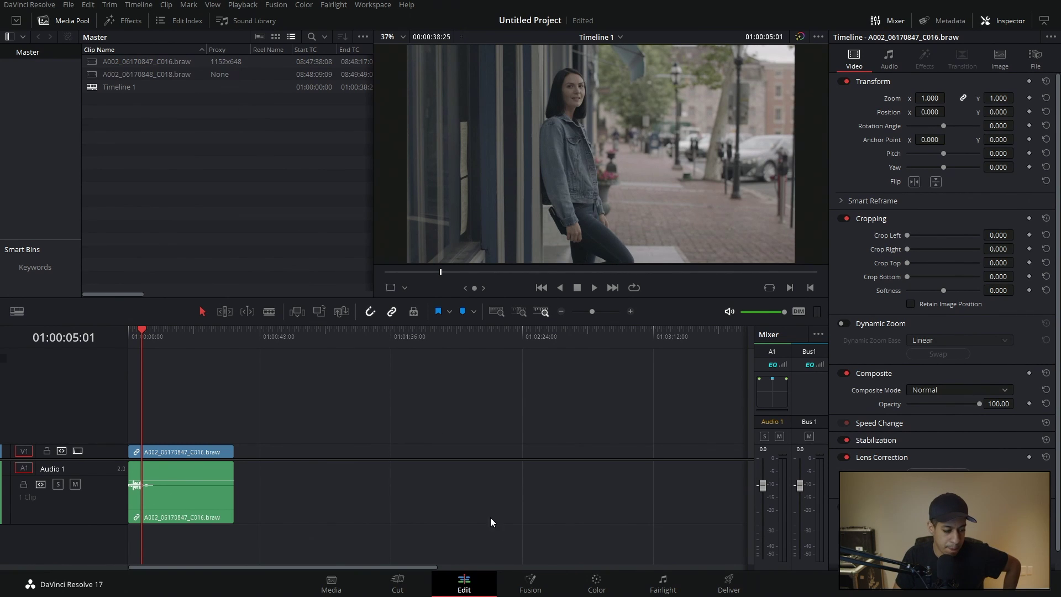
left_click(512, 579)
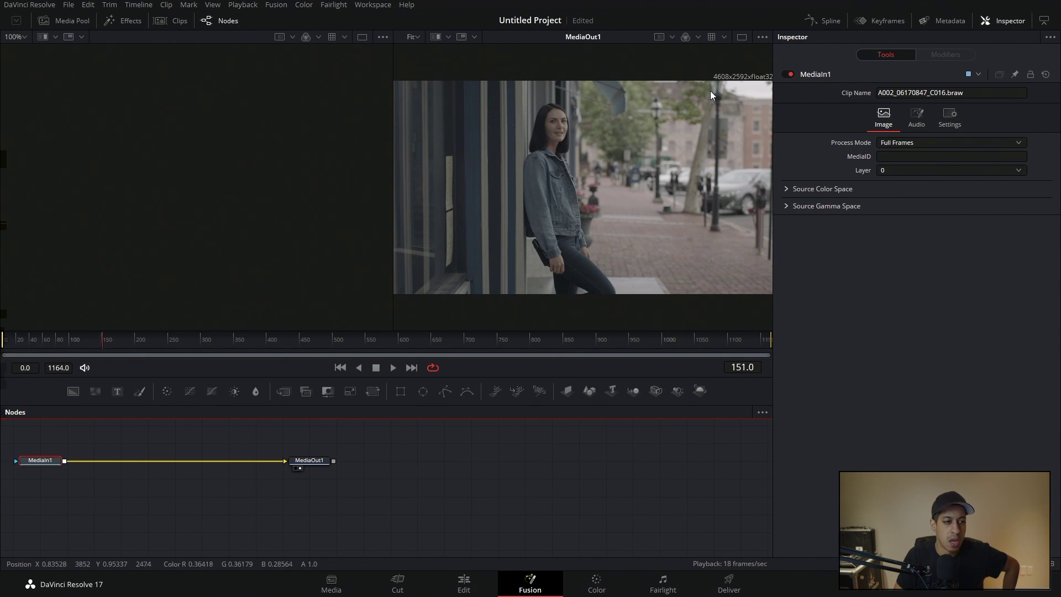
Step: Switch to one enlarged viewer and zoom it to 163% on the woman's face
left_click(742, 36)
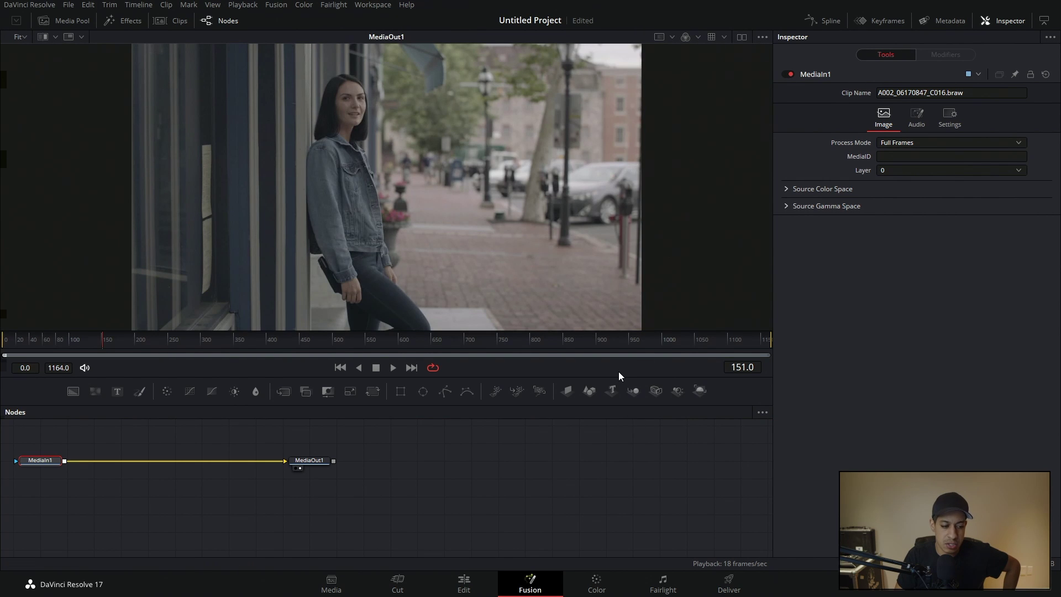
left_click_drag(617, 376, 617, 504)
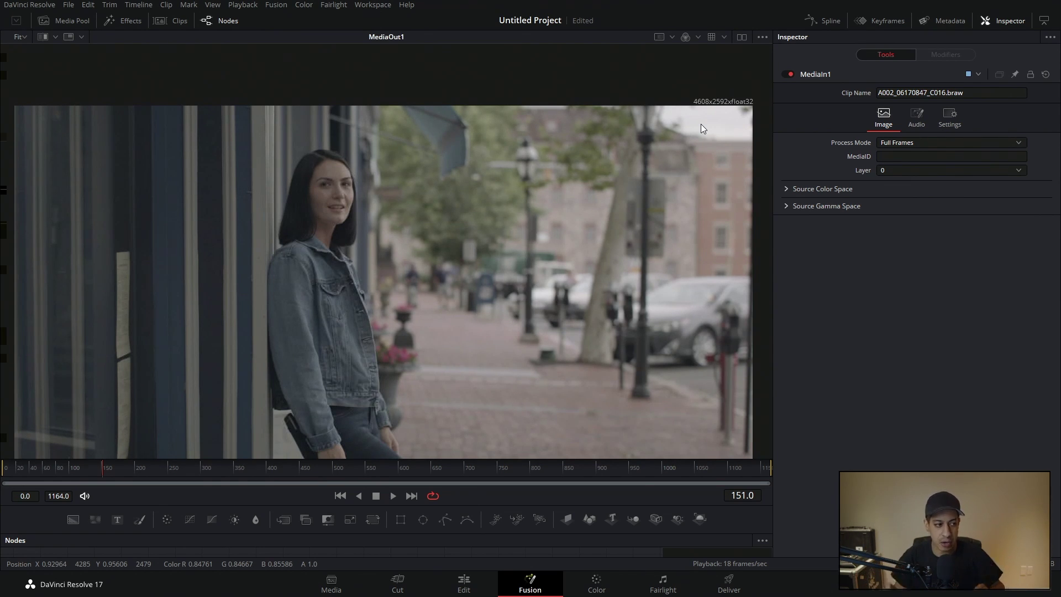
scroll(305, 342, "up", 5)
scroll(307, 348, "down", 5)
scroll(306, 357, "up", 3)
scroll(387, 315, "up", 4)
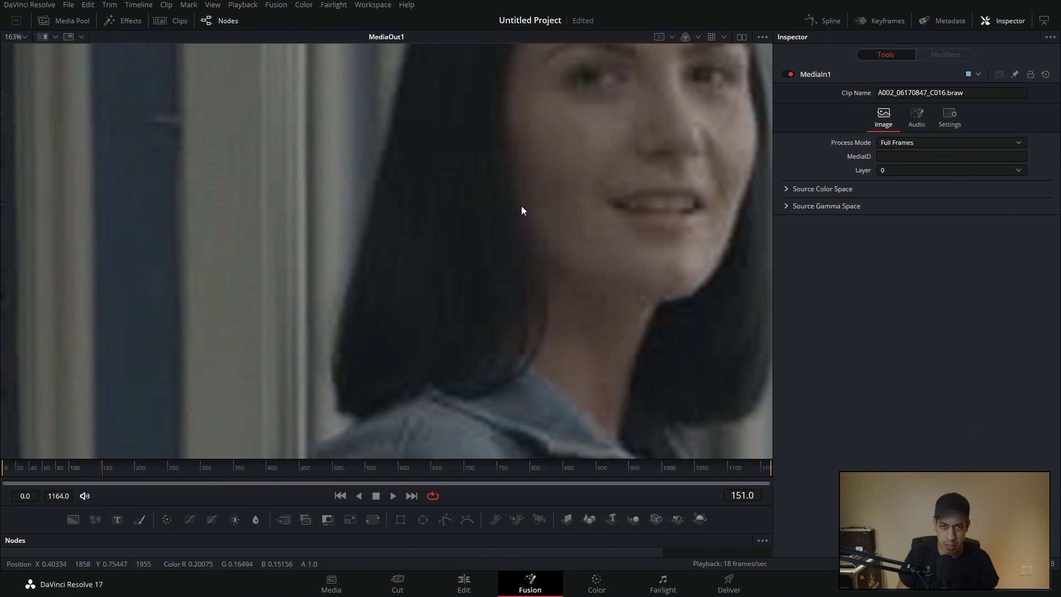
Step: Turn off Use Proxy Media if Available and confirm it is unchecked
left_click(243, 5)
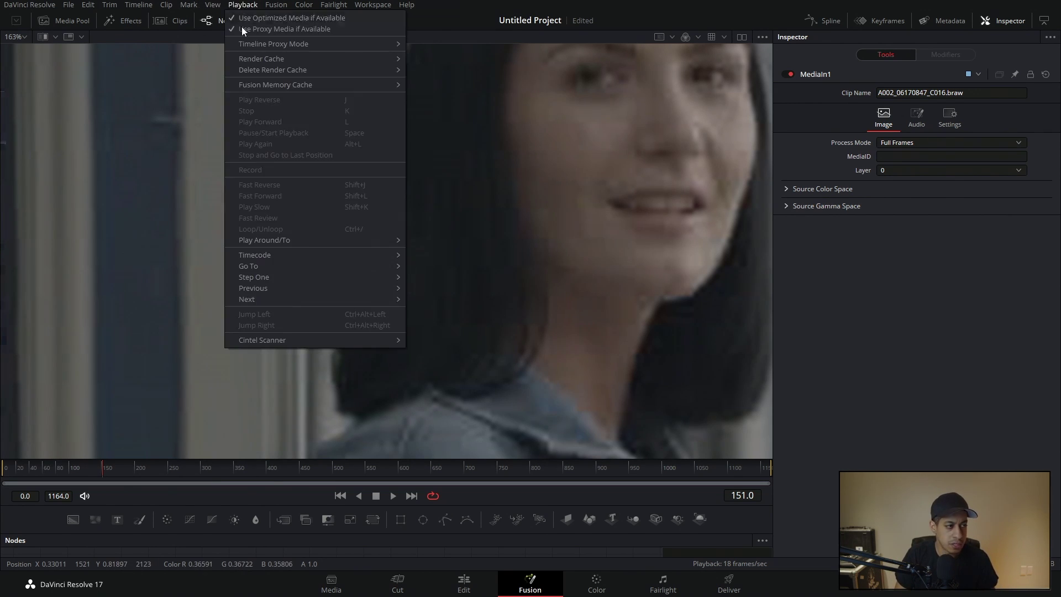
left_click(251, 29)
left_click(242, 4)
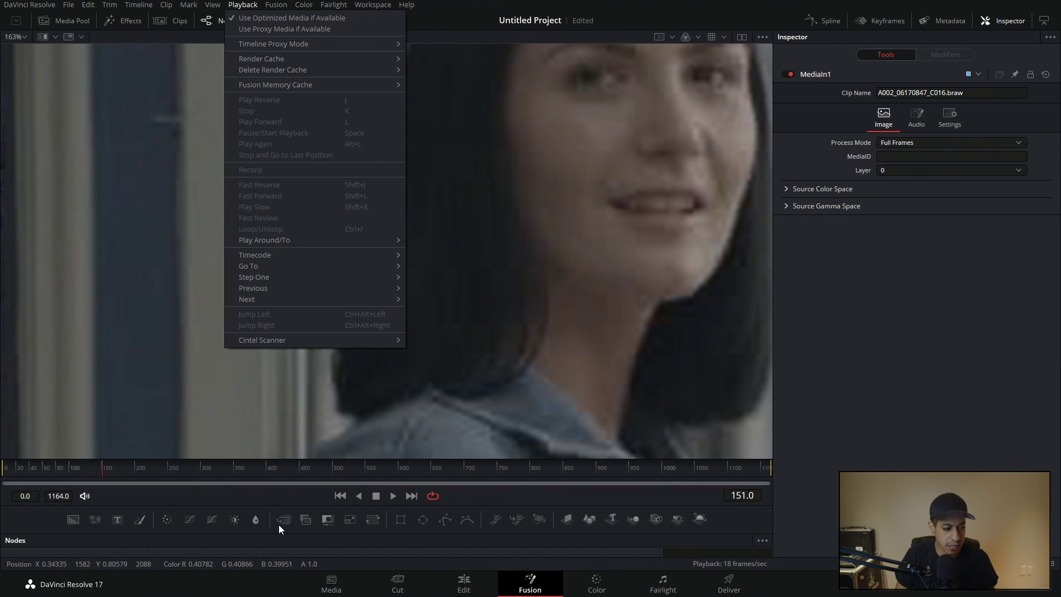
key("Escape")
Step: Compare full-resolution detail at frame 220, restore the Nodes panel, and go to the Color page
left_click(148, 469)
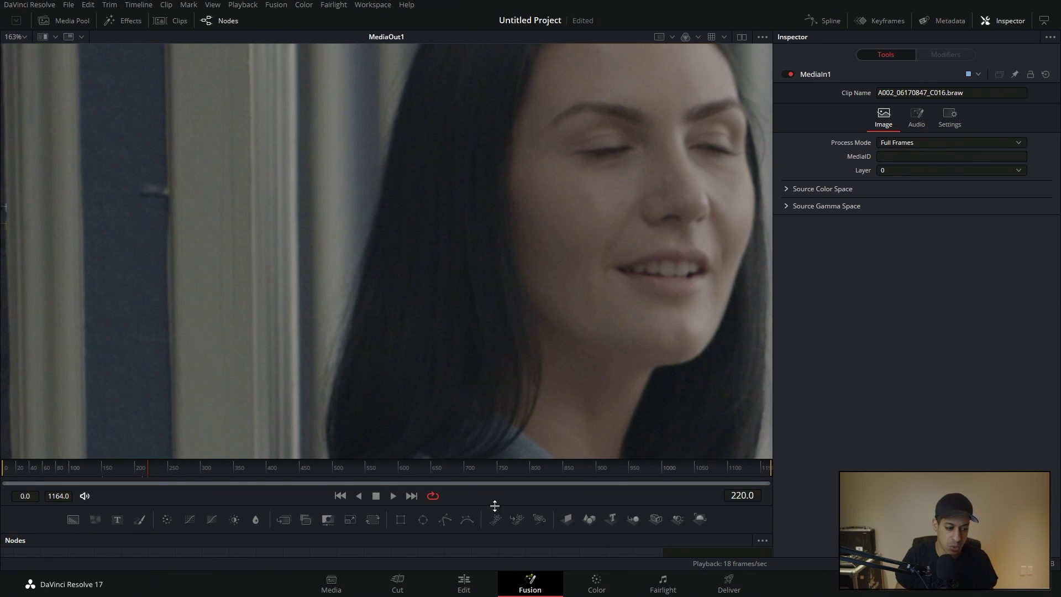
left_click_drag(497, 531, 510, 438)
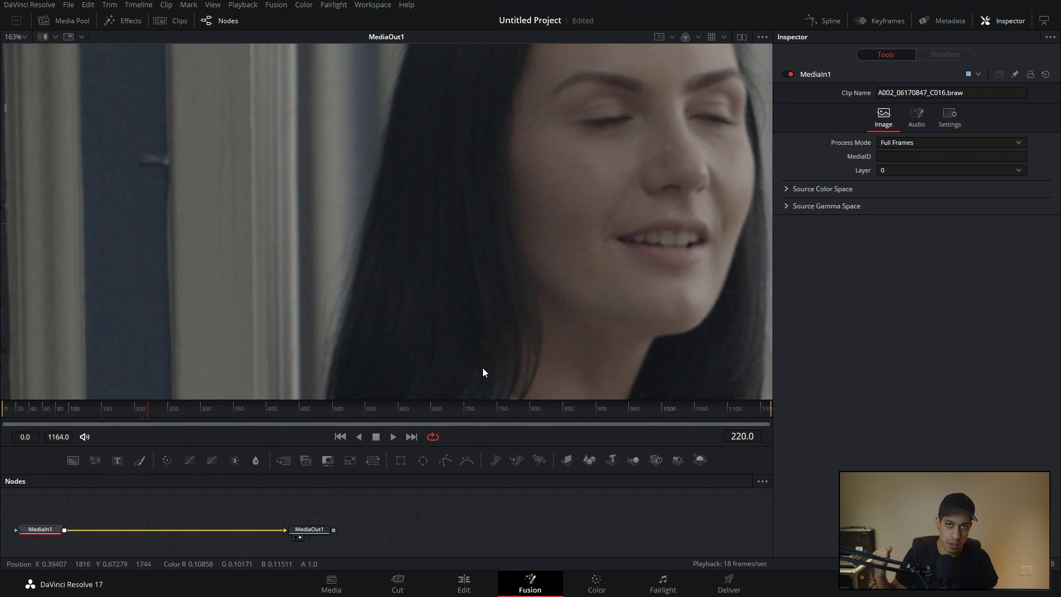
left_click(596, 584)
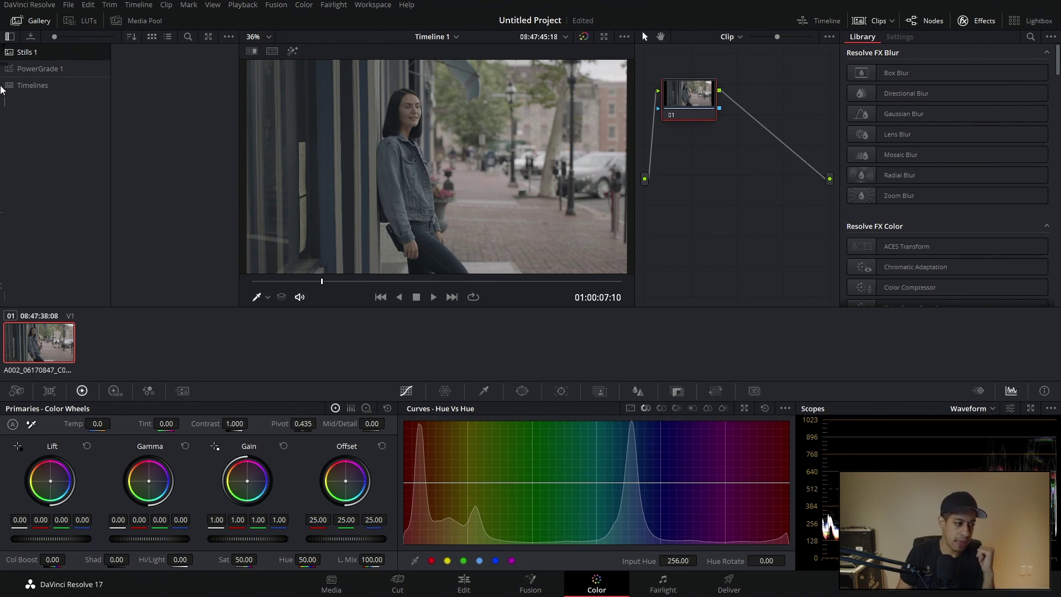
Step: Show the Camera Raw palette, save the project, and turn off Use Proxy Media
left_click(17, 390)
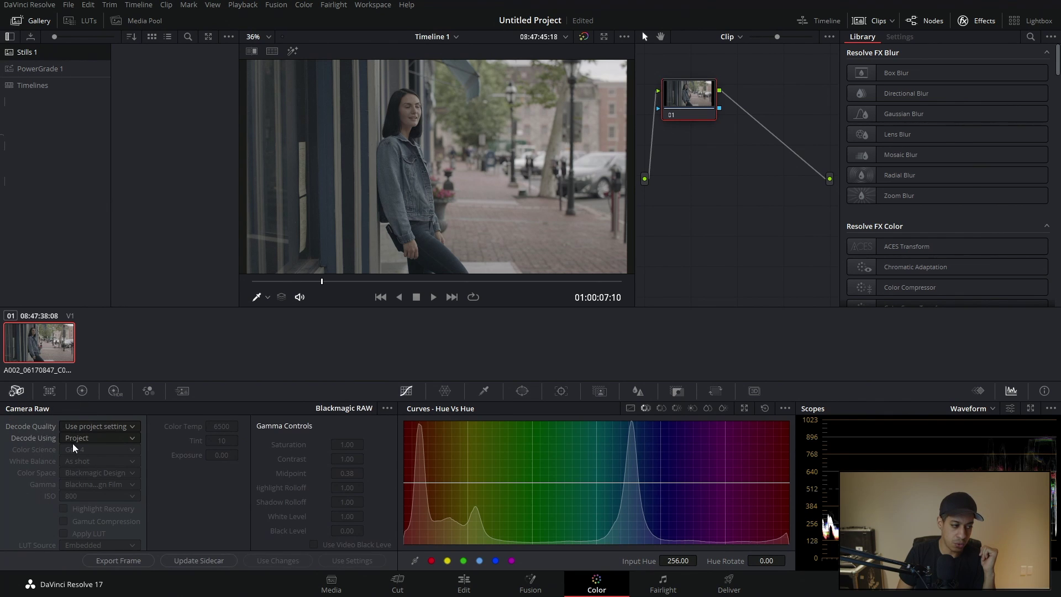
key("ctrl+s")
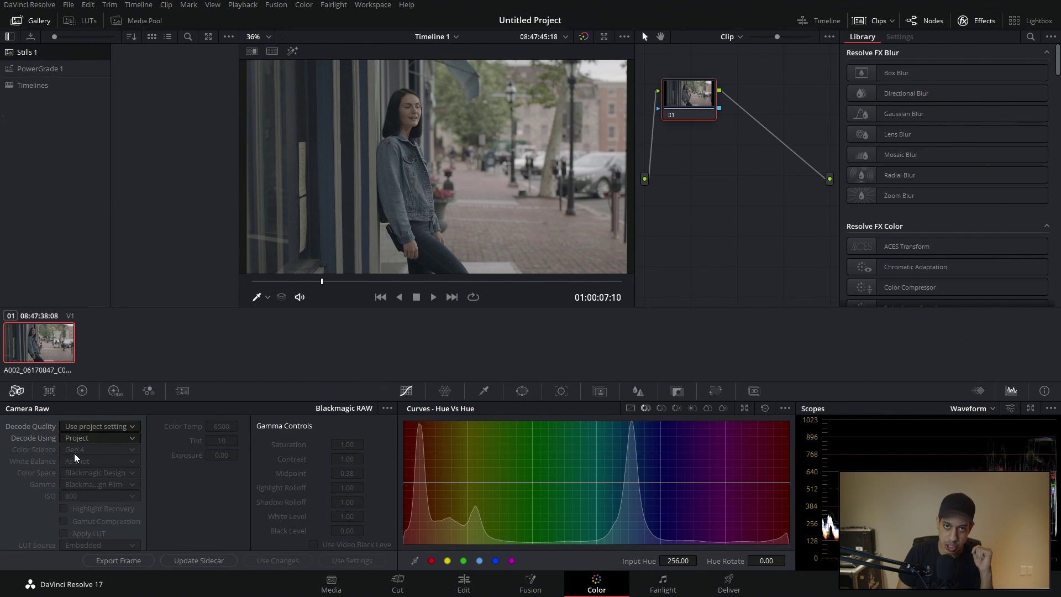
left_click(229, 11)
left_click(249, 28)
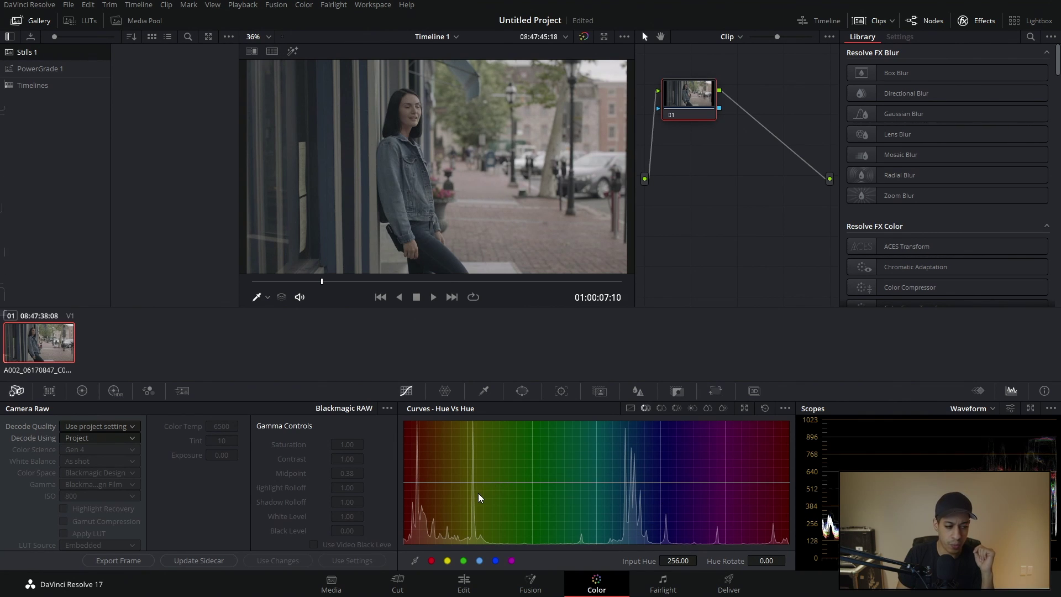
Step: Set Decode Using to Clip and raise Saturation to 2.45 and Contrast to 1.84
left_click(95, 439)
left_click(116, 490)
left_click_drag(324, 461, 347, 519)
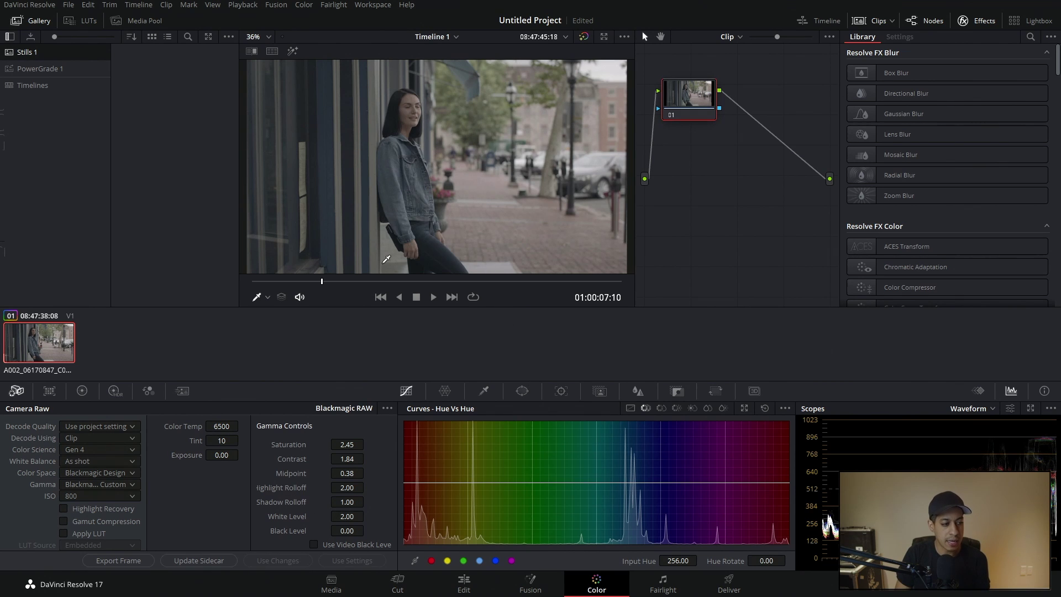
left_click_drag(331, 282, 360, 282)
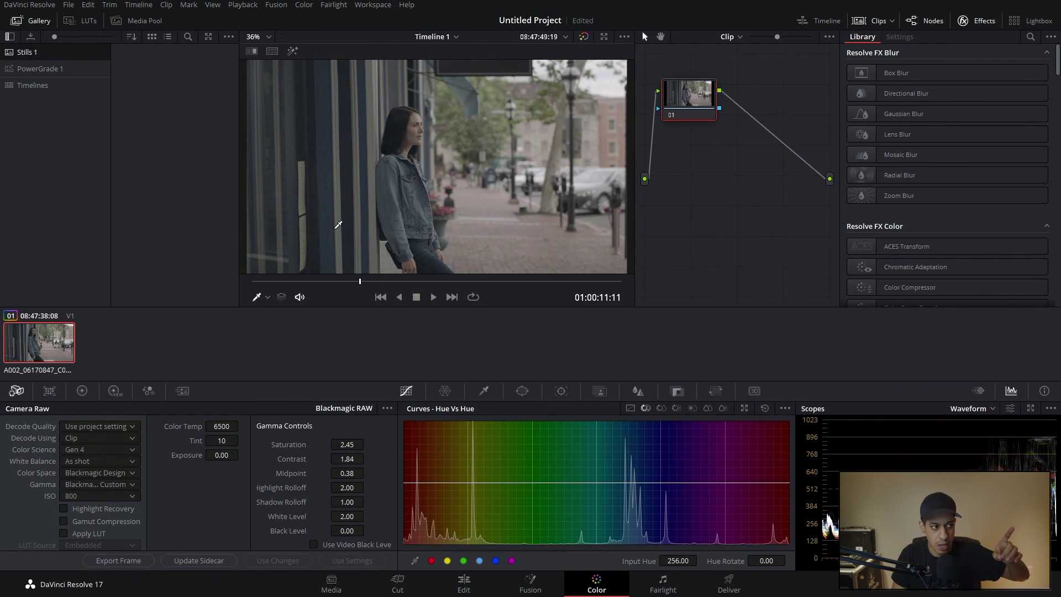
Step: Turn proxy playback back on and revert the Camera Raw settings to project defaults
left_click(243, 5)
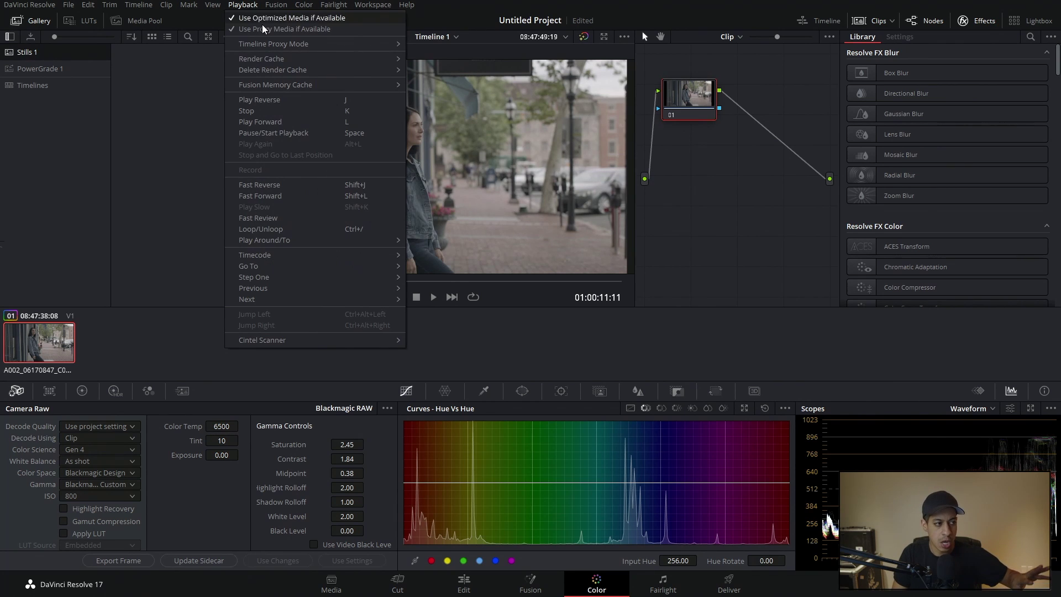
left_click(265, 28)
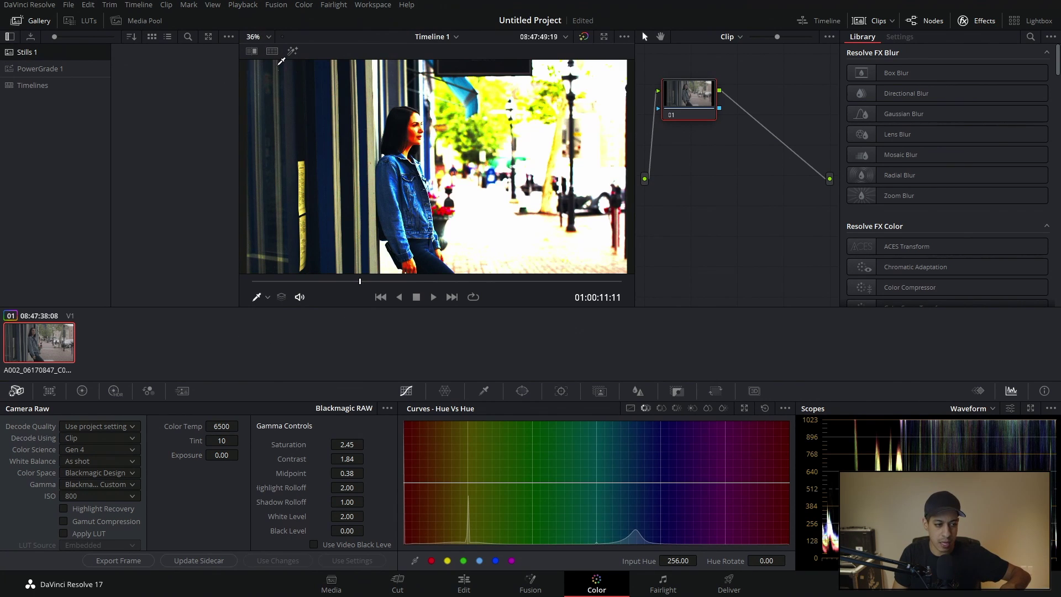
left_click(387, 408)
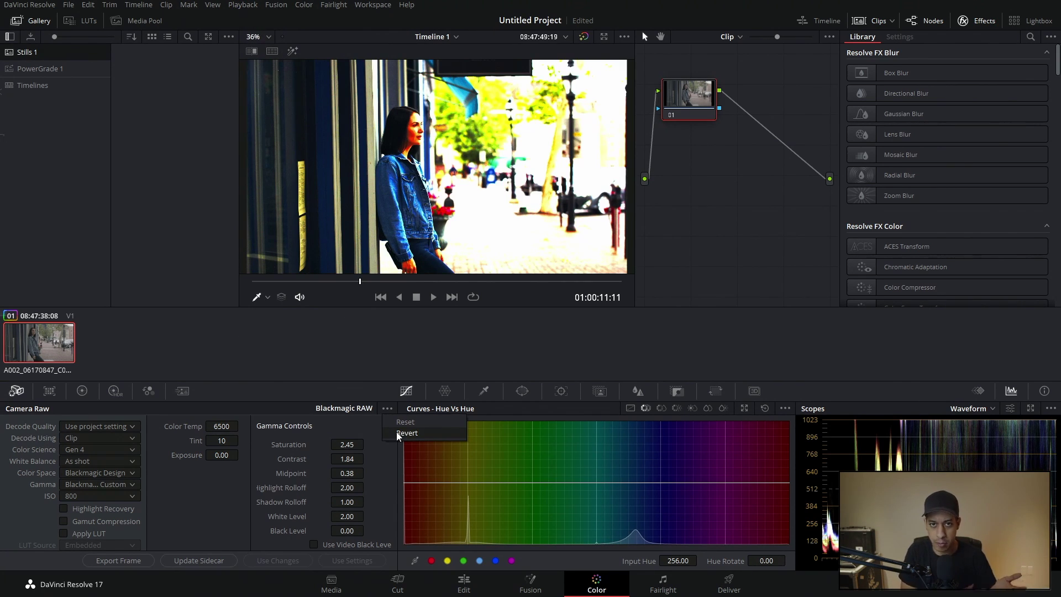
left_click(397, 432)
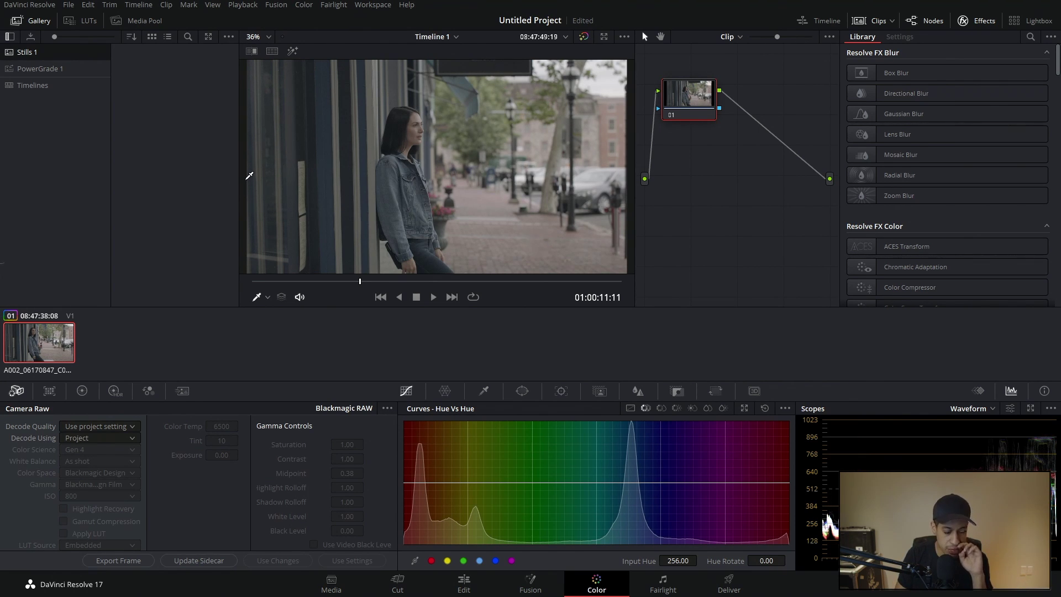
Step: Set Decode Using to Clip again and reset gamma controls so Saturation and Contrast return to 1.00
left_click(99, 437)
left_click(83, 491)
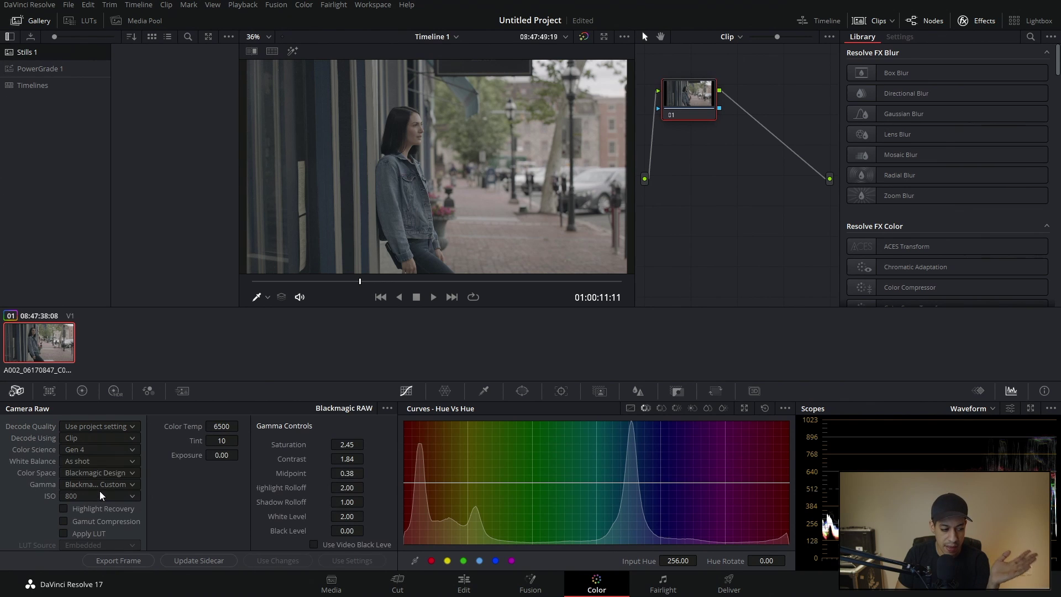
left_click(386, 408)
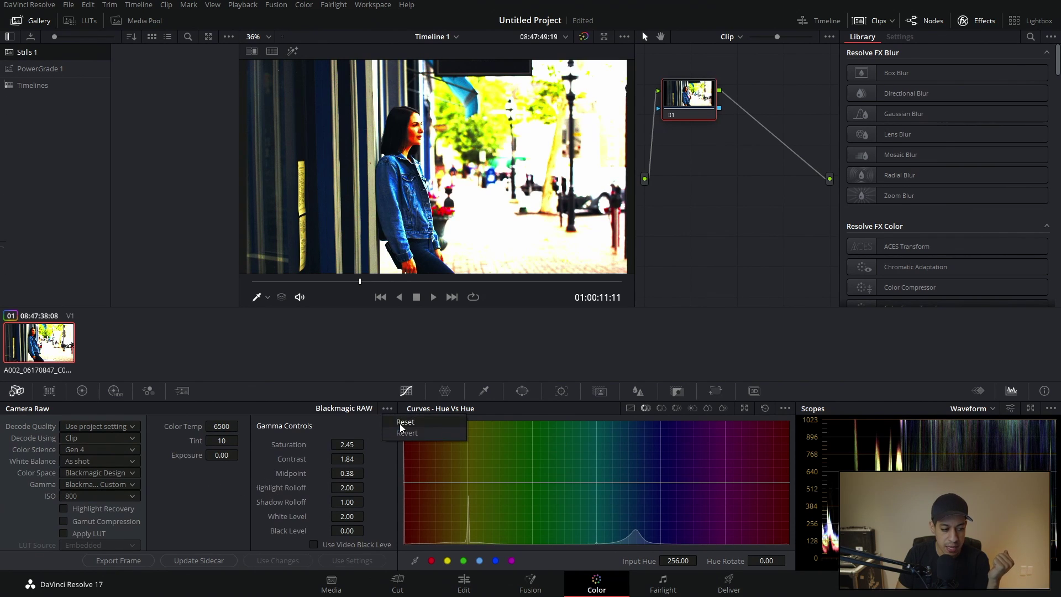
left_click(402, 427)
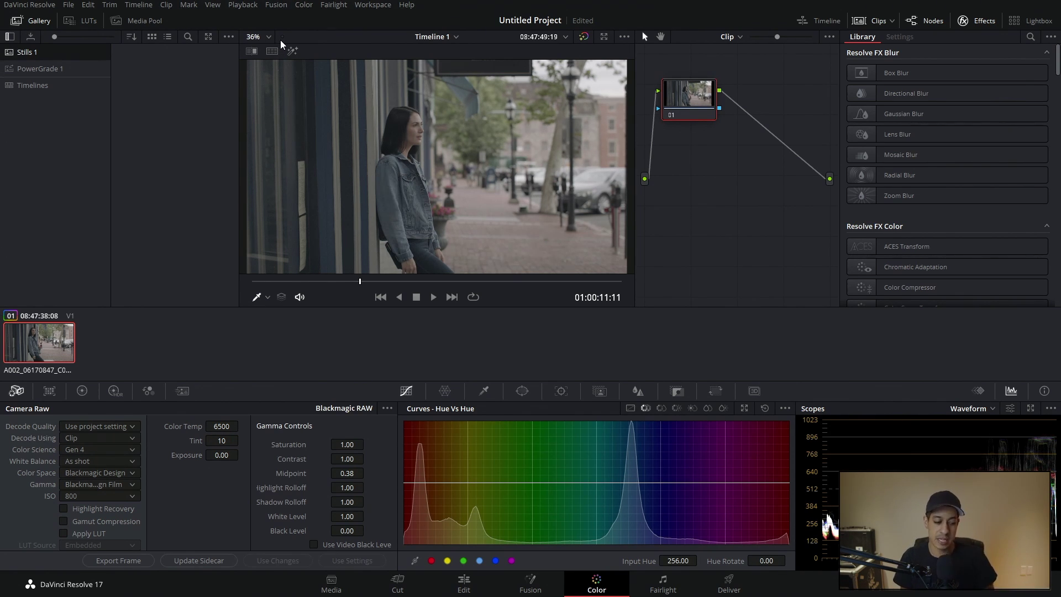
Step: Toggle the playback media option, zoom into the clip on the Edit page, then open Deliver
left_click(246, 5)
left_click(259, 32)
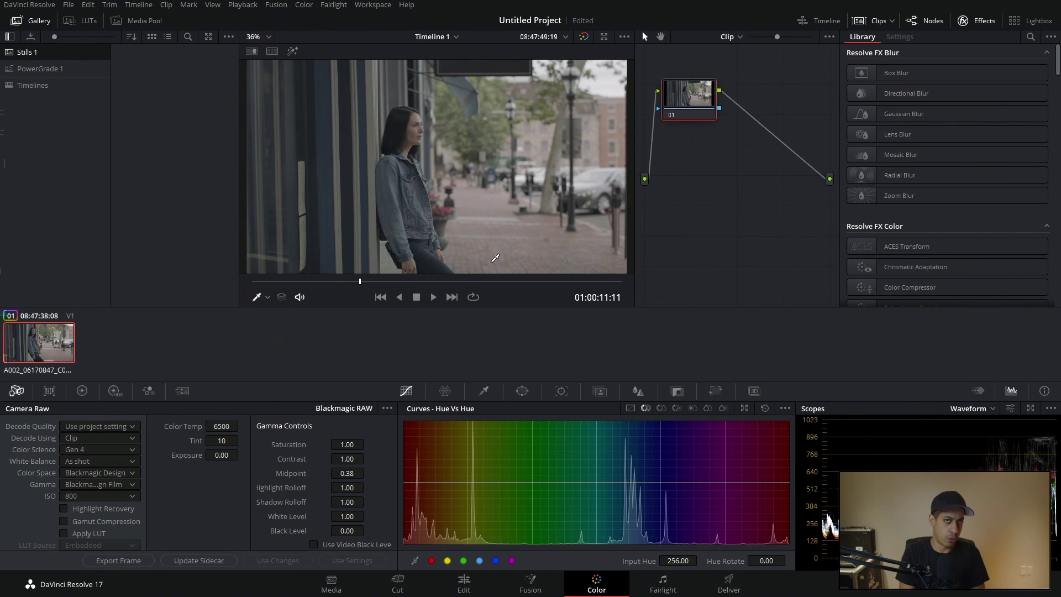
left_click(464, 583)
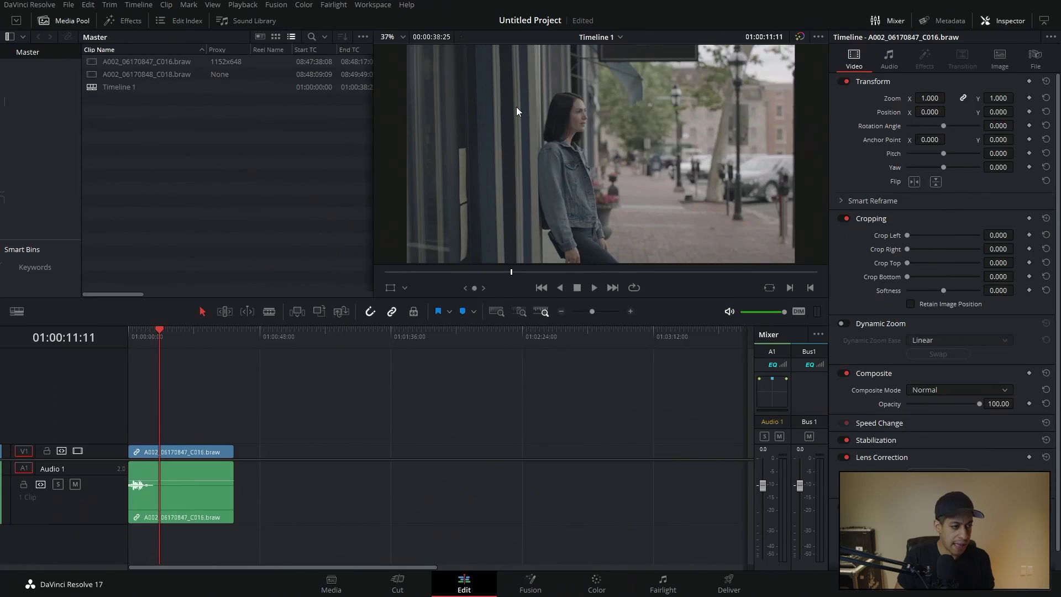
scroll(517, 105, "up", 8)
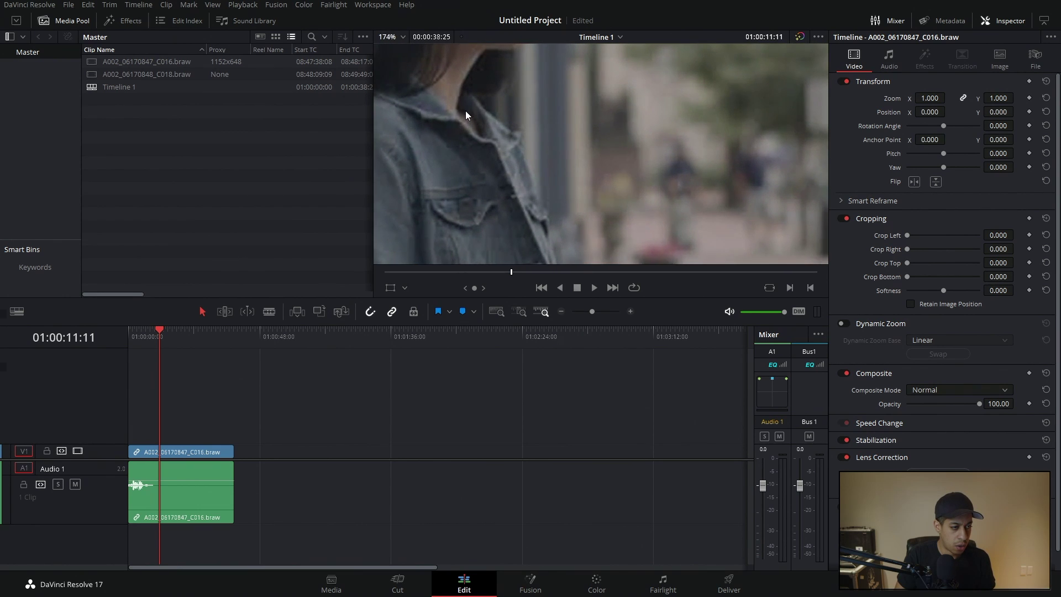
scroll(465, 114, "up", 5)
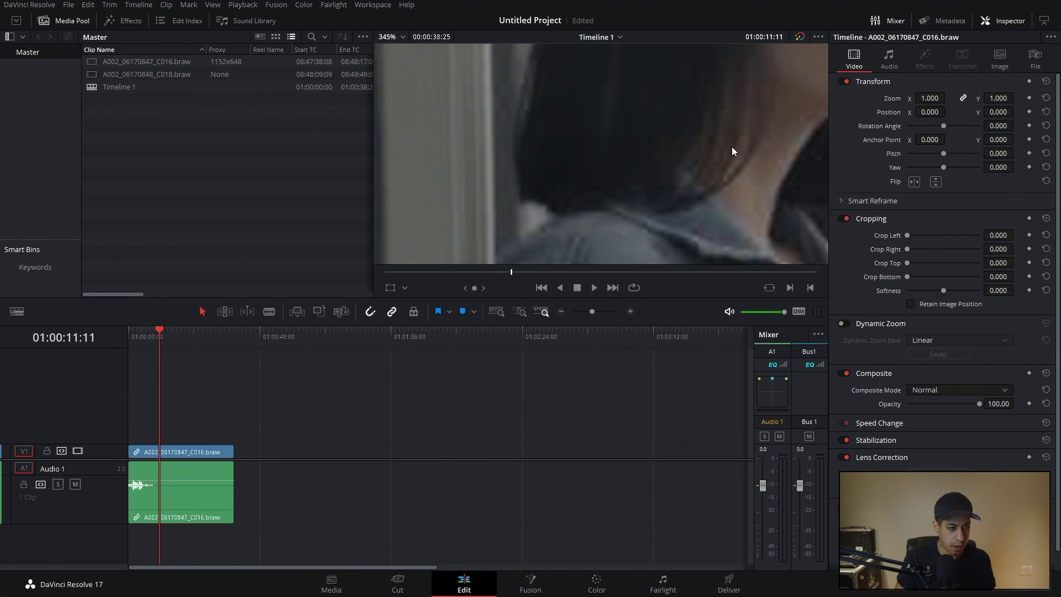
left_click(758, 590)
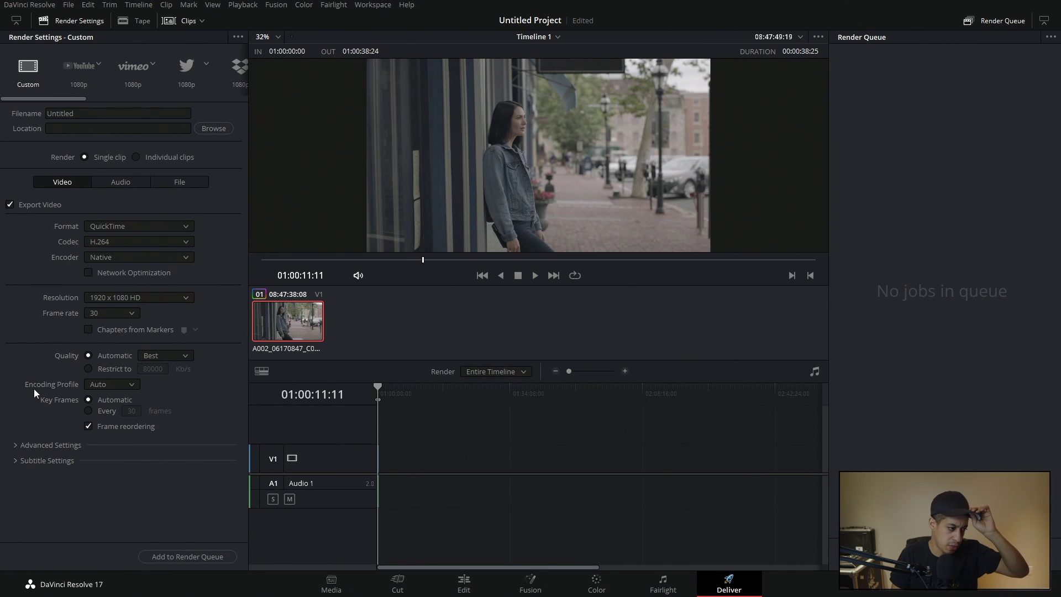
Step: Expand Advanced Settings and scroll down to the unchecked Use proxy media option
left_click(26, 445)
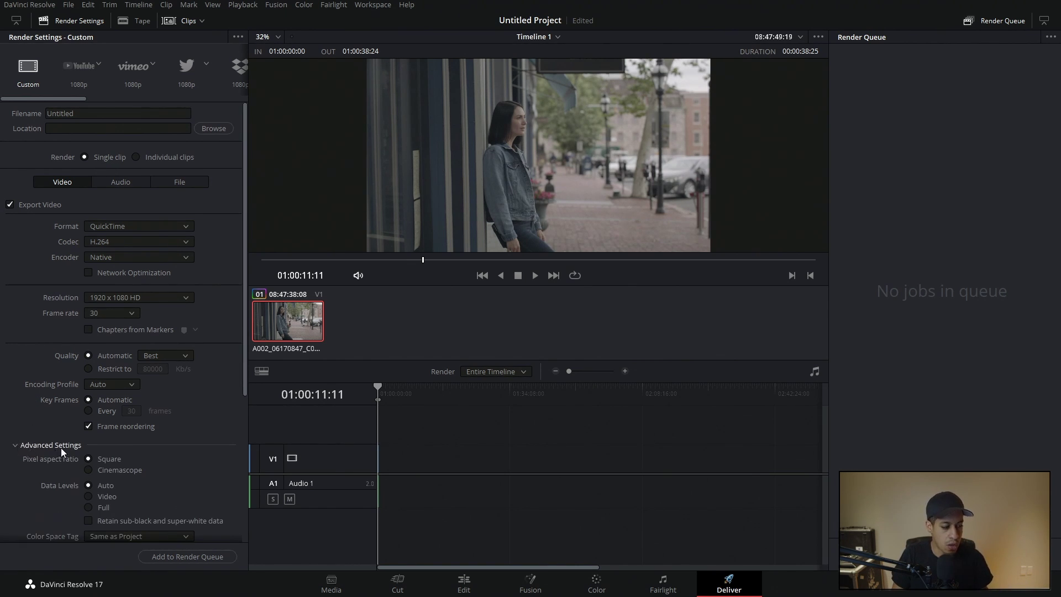
scroll(62, 445, "down", 5)
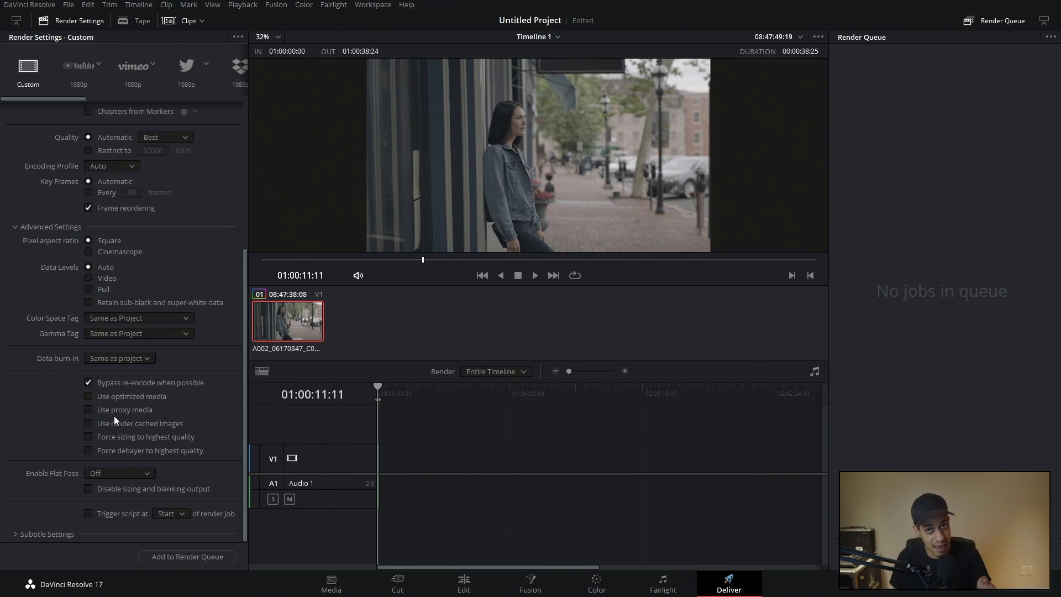
left_click(242, 4)
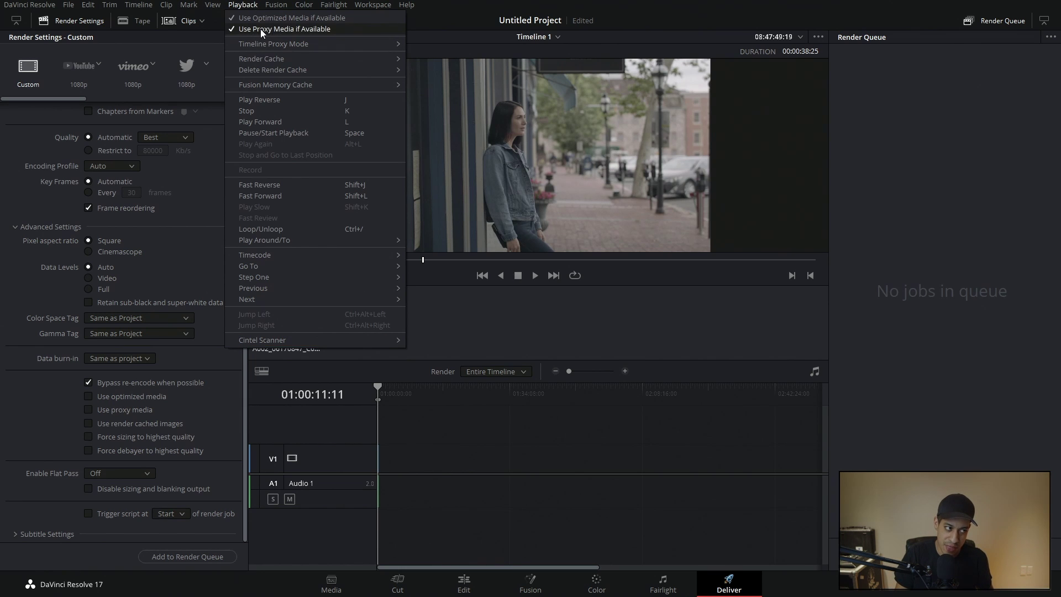
left_click(539, 343)
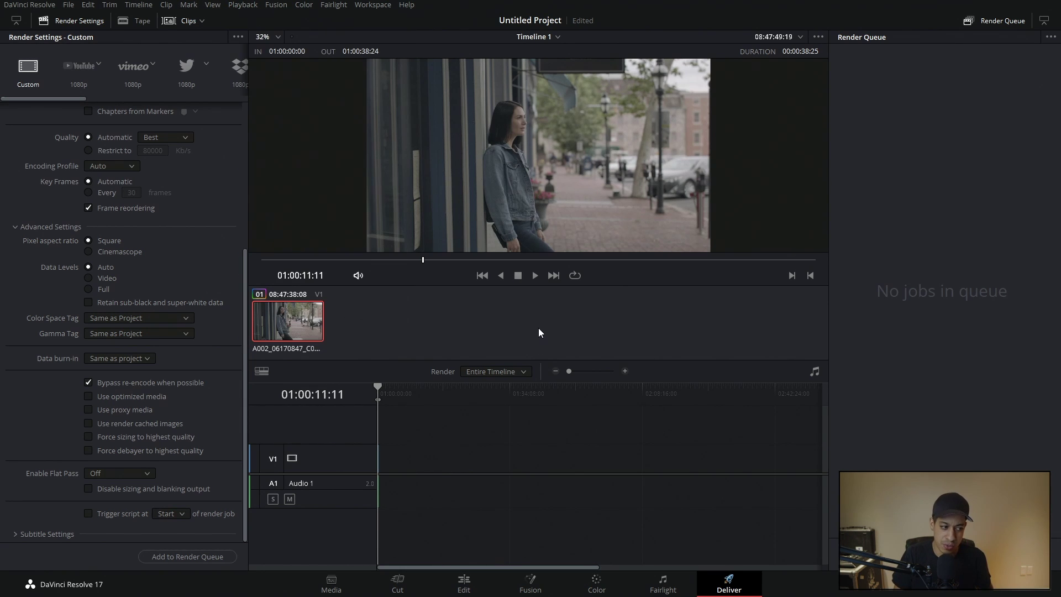